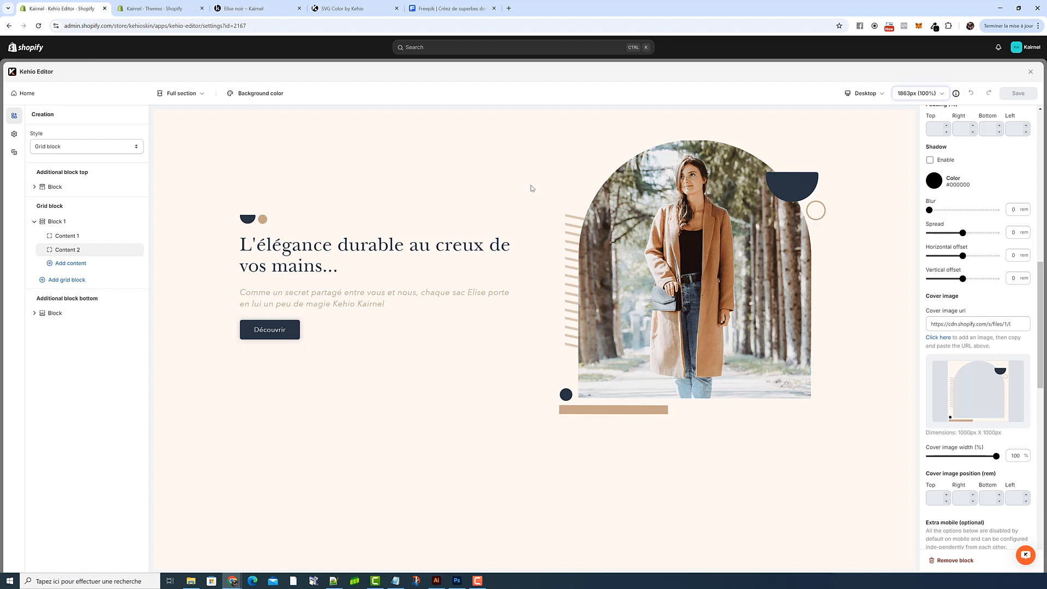
- Remove the cover image URL from Content 2 to preview the photo without it, and undo the removal
click(995, 324)
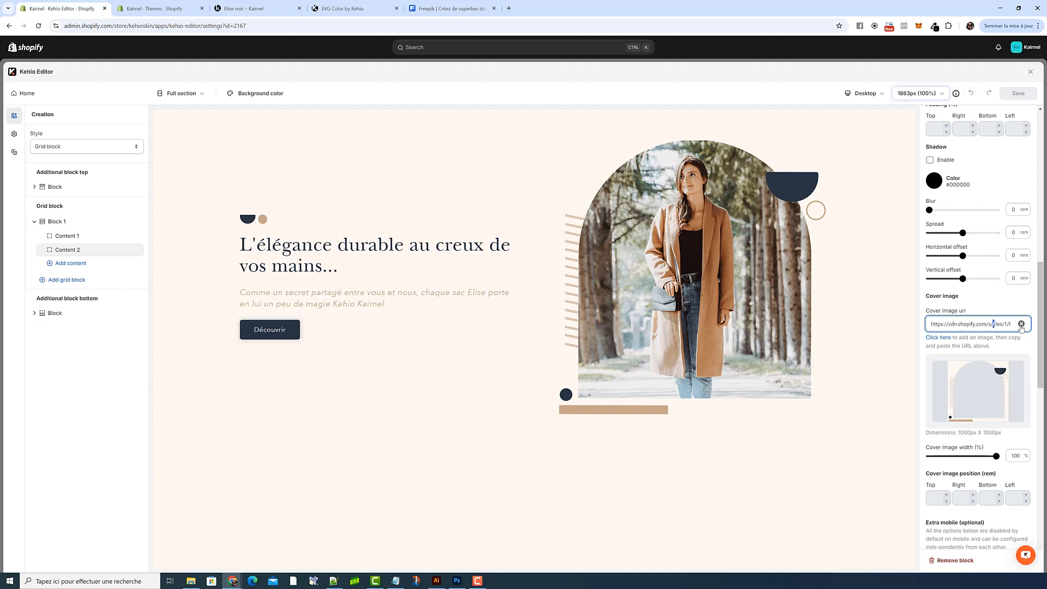
click(1021, 324)
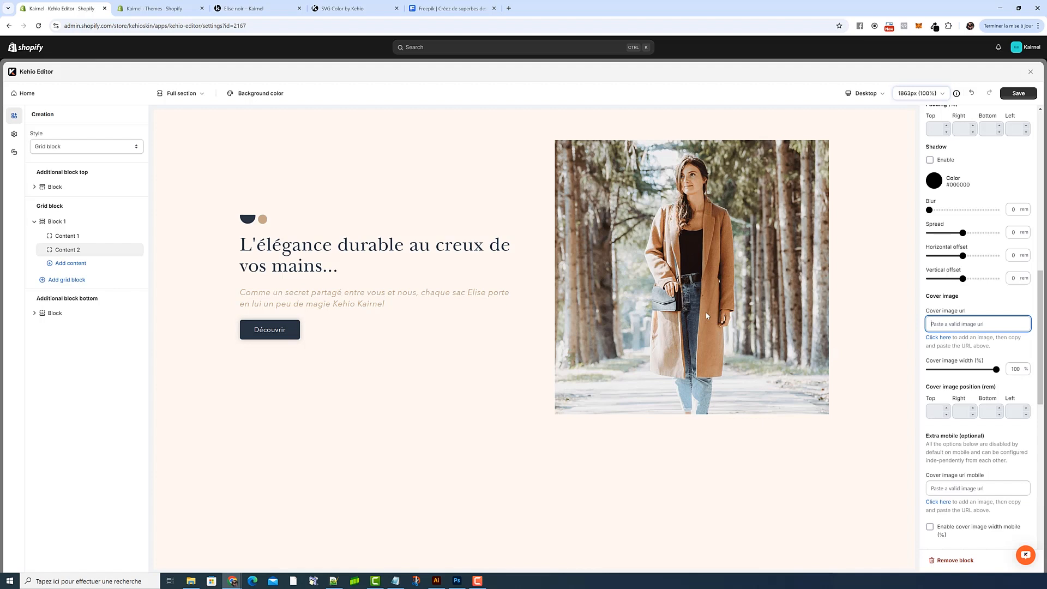
click(971, 93)
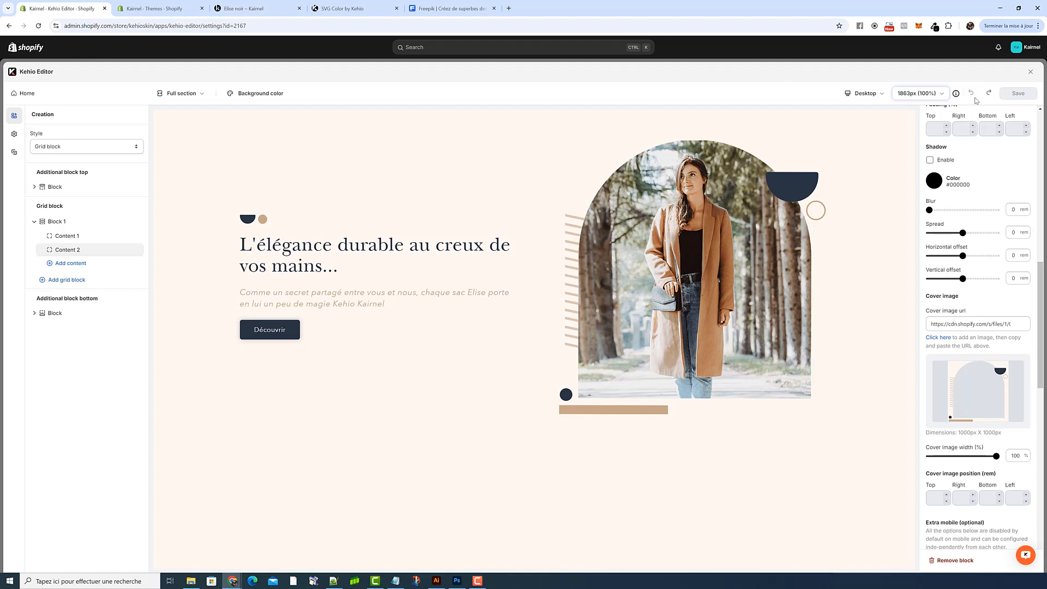
- Switch to Freepik and search for "blob handmade"
click(447, 8)
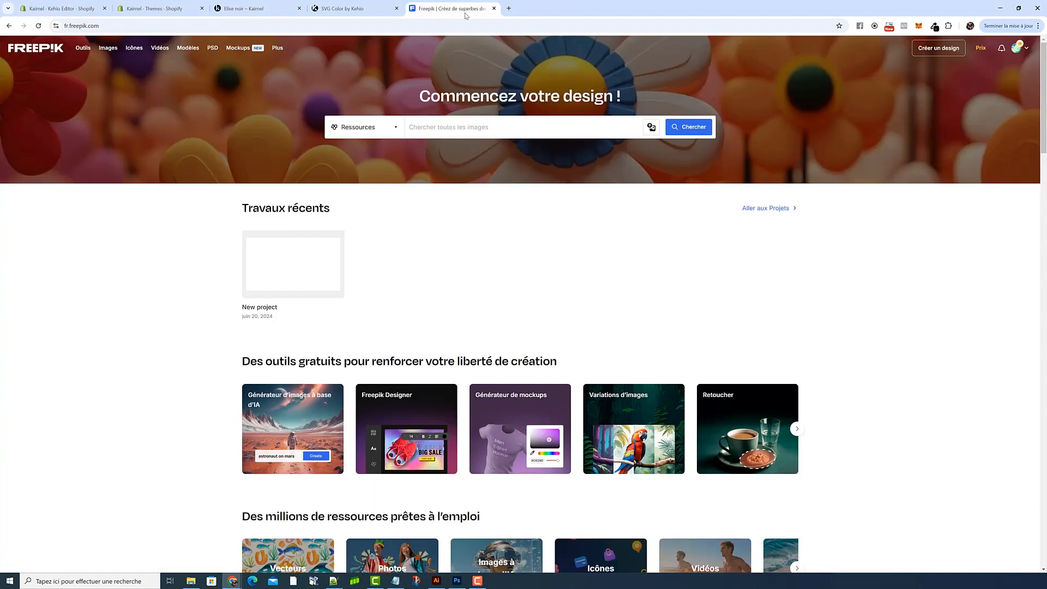
click(442, 129)
text(blob handmade)
key(Return)
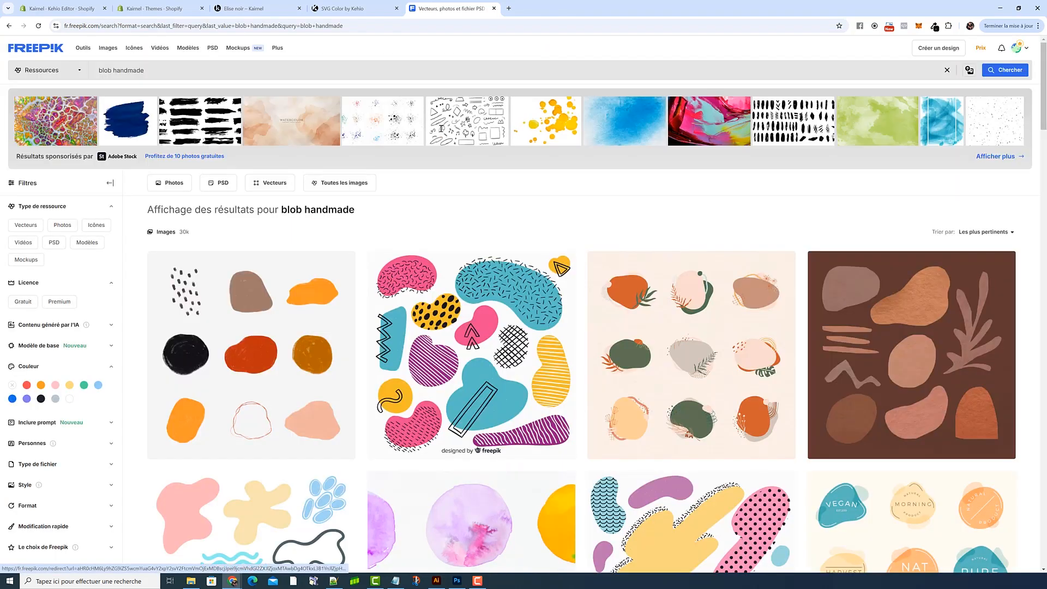
- Browse the blob results and download the minimal logo collection with pastel colors, the set with the "VEGAN" and "NATURE" blobs
scroll(493, 224, down, 5)
scroll(493, 223, down, 15)
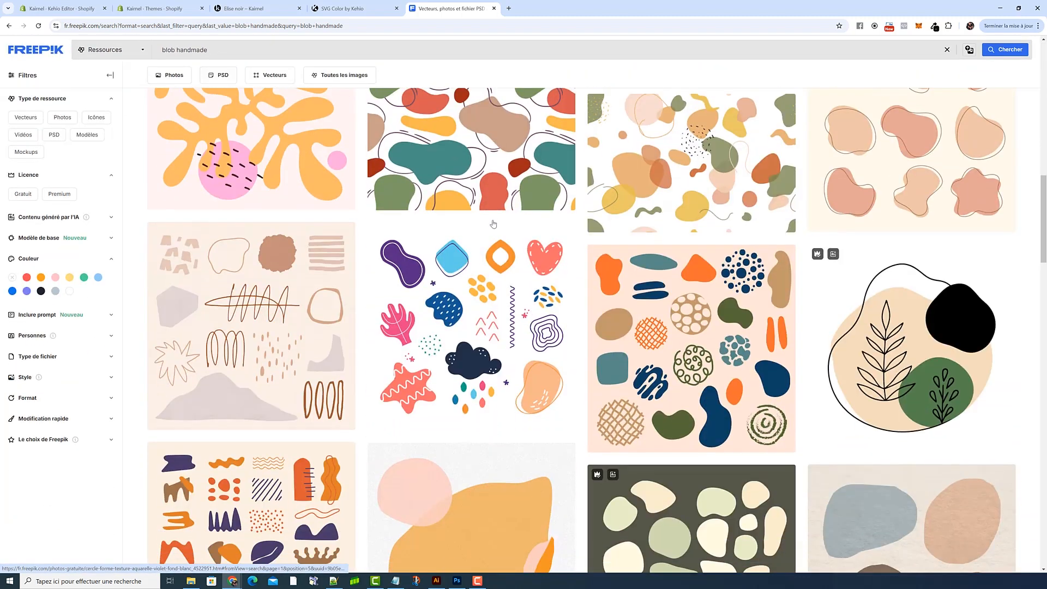
scroll(493, 223, down, 7)
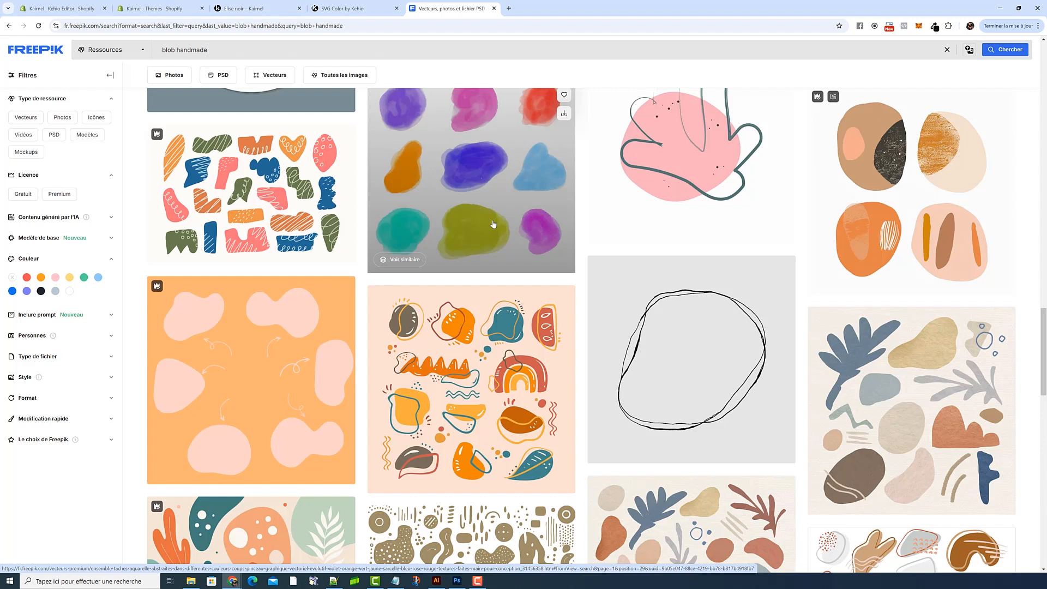
scroll(494, 223, up, 18)
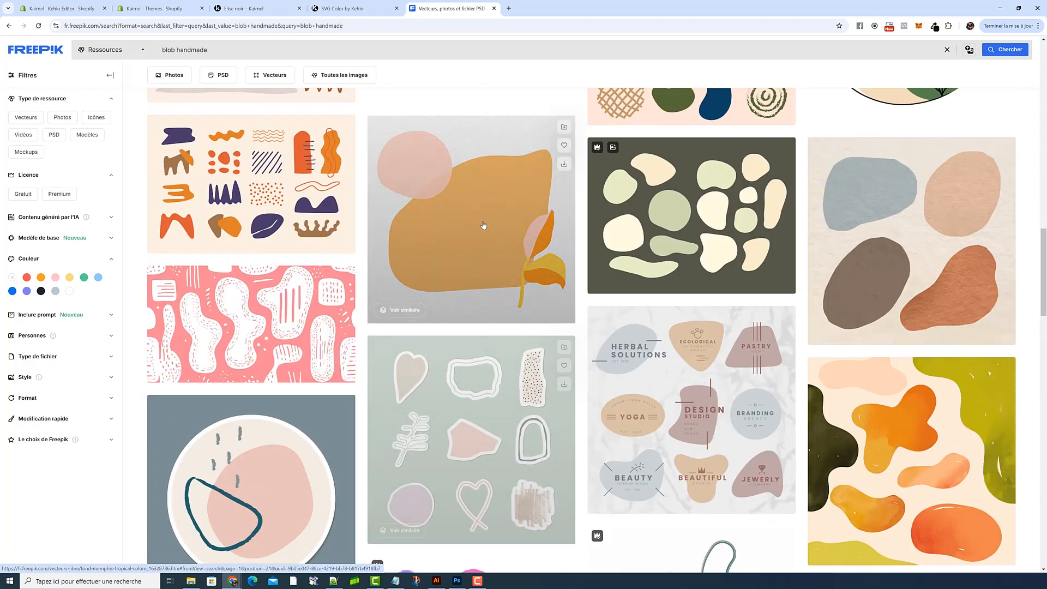
scroll(483, 225, up, 8)
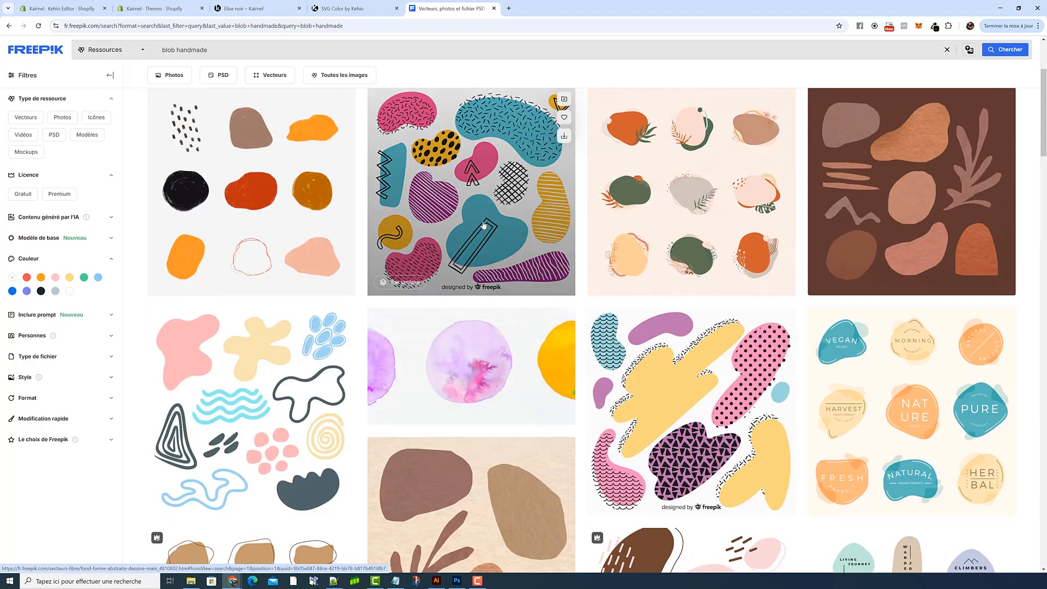
scroll(483, 225, down, 3)
scroll(484, 225, down, 3)
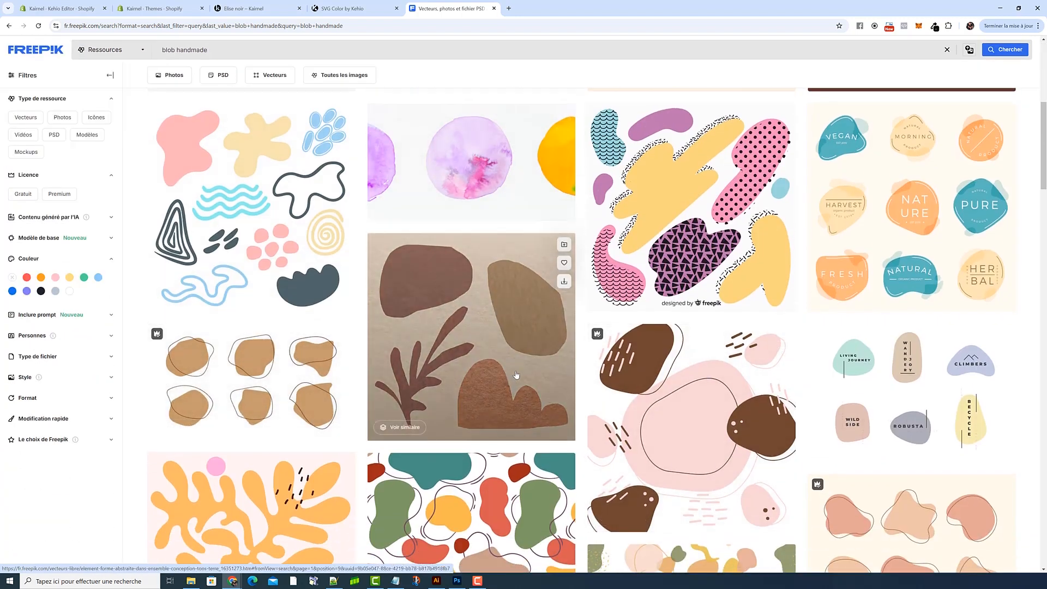
scroll(514, 374, up, 8)
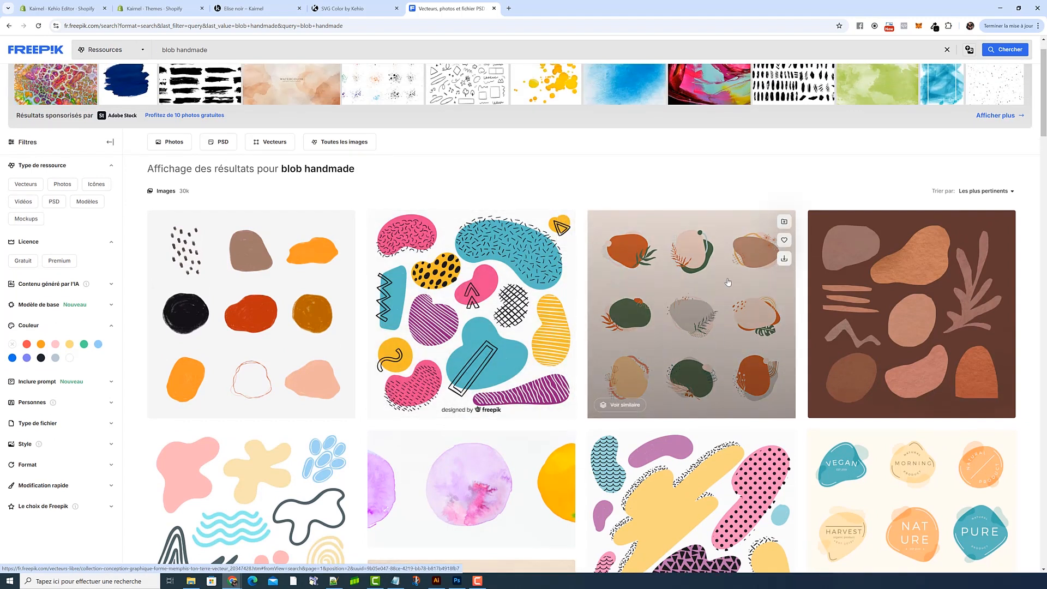
scroll(681, 213, down, 2)
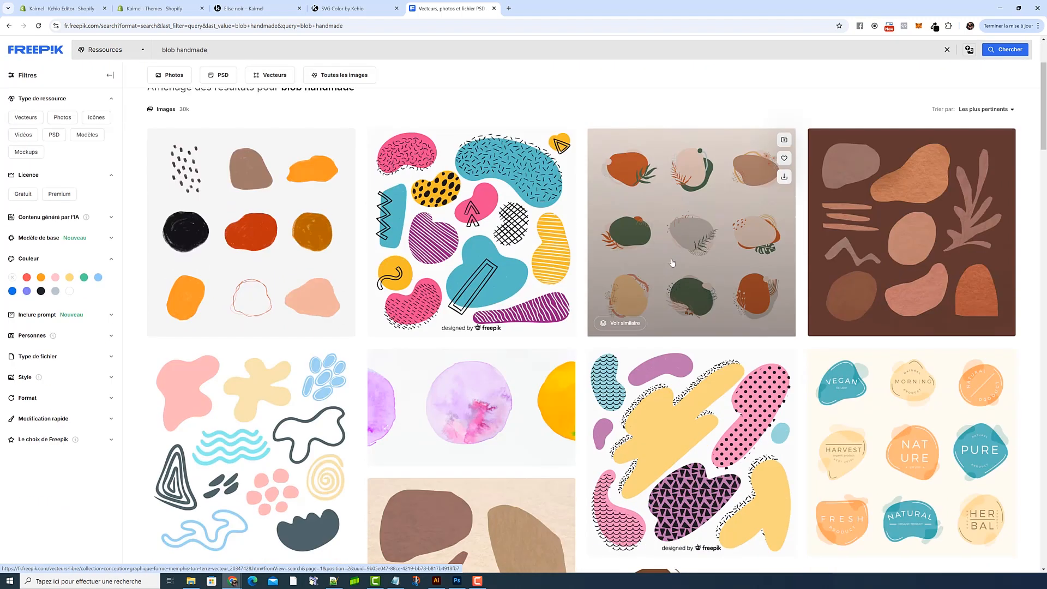
scroll(674, 251, down, 5)
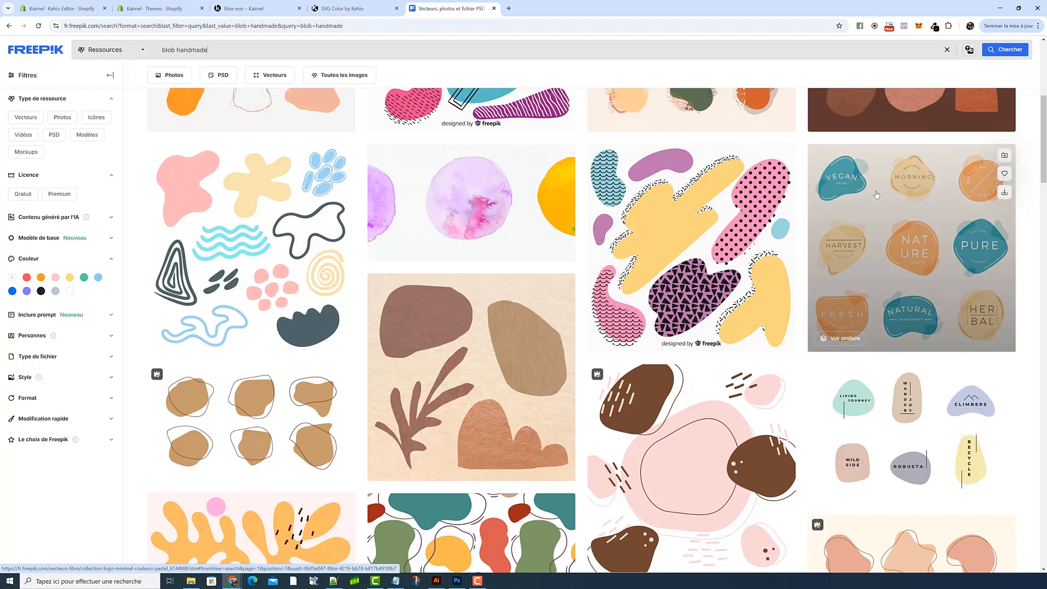
click(1005, 192)
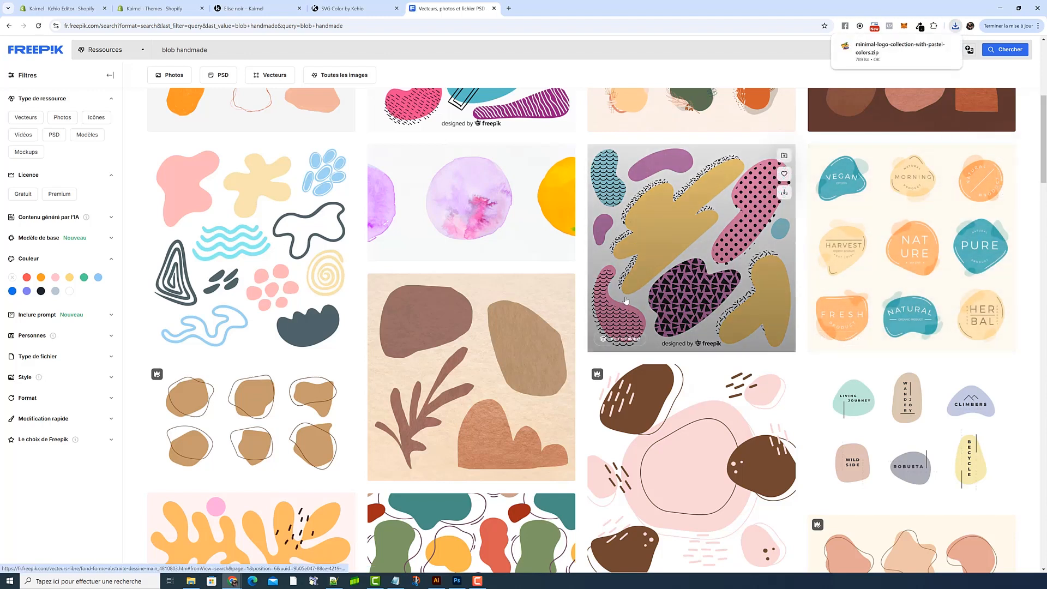
click(80, 10)
click(447, 8)
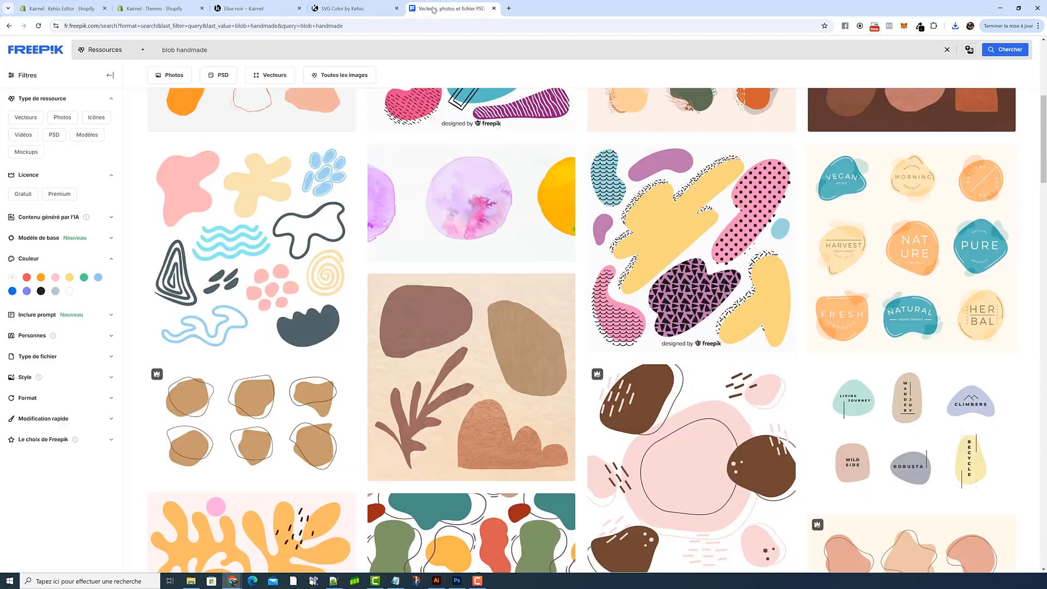
click(98, 9)
click(447, 8)
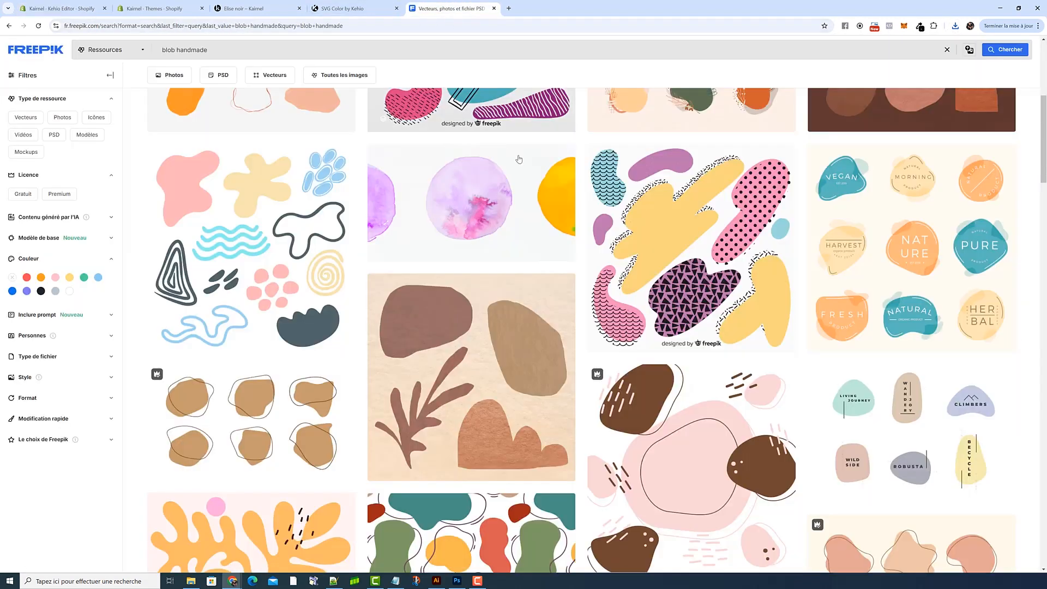
- Open the downloaded archive minimal-logo-collection-with-pastel-colors.zip and load its AI vector file in Illustrator
click(955, 26)
click(889, 64)
click(391, 115)
double_click(392, 115)
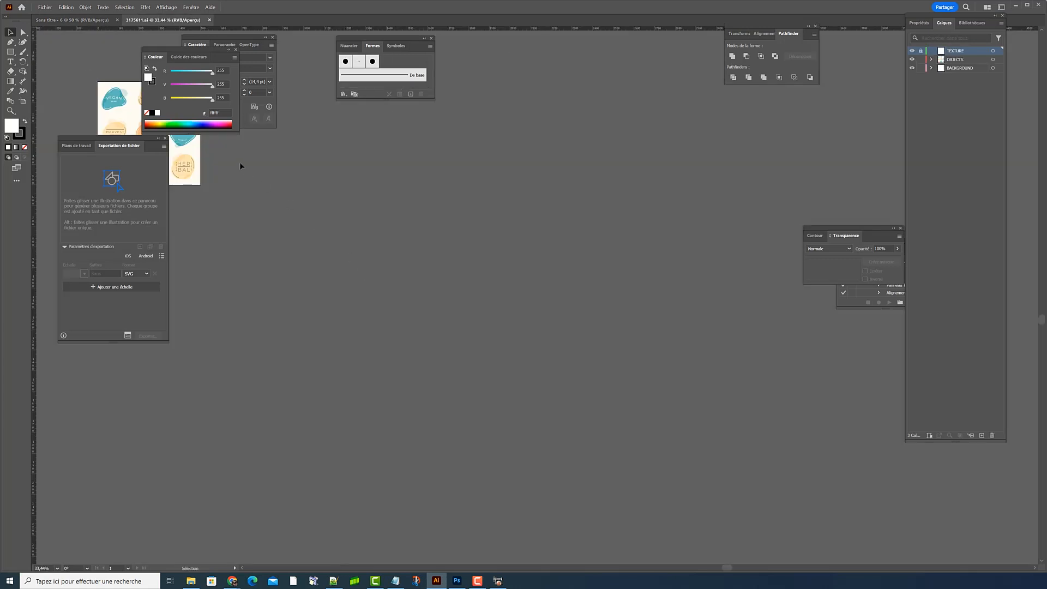
- Create a new 1000 x 1000 px document in RGB colour mode at 72 ppi
click(44, 7)
click(54, 16)
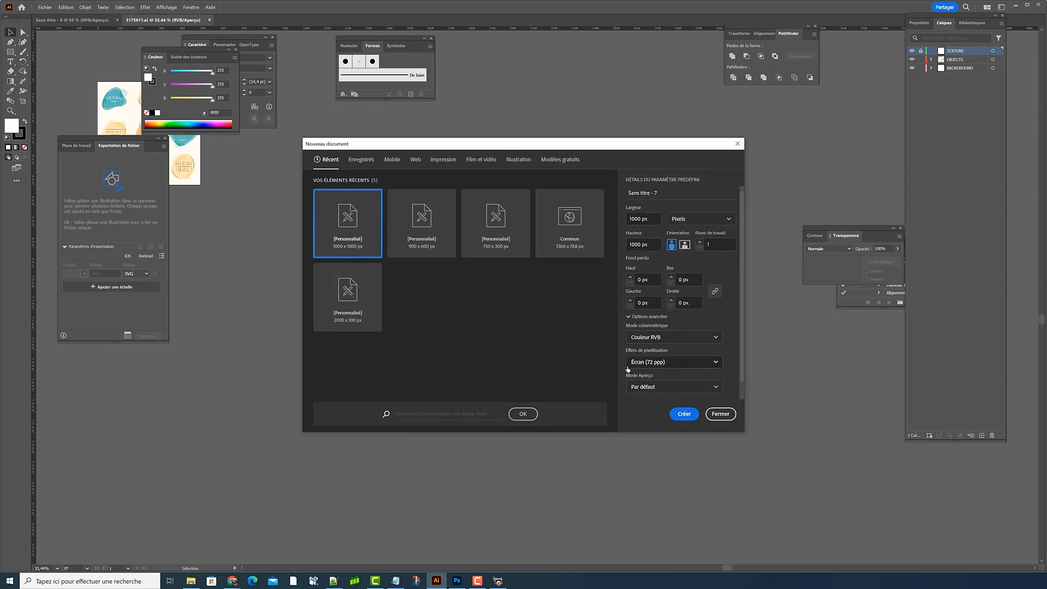
click(683, 414)
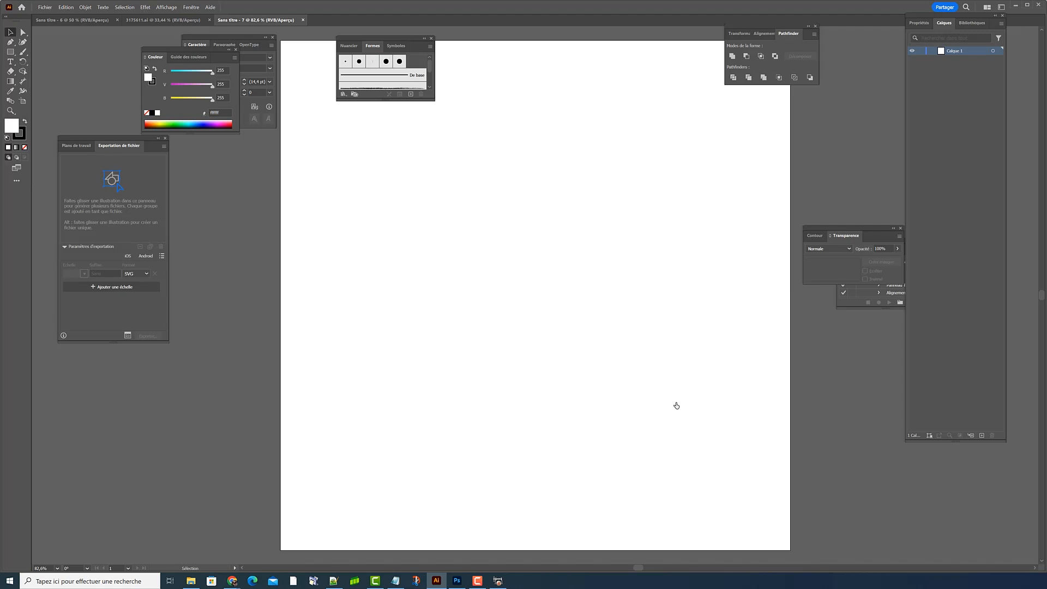
- Draw a square about 952 px wide over the artboard, with a white fill and no stroke
scroll(453, 207, down, 2)
scroll(454, 207, up, 2)
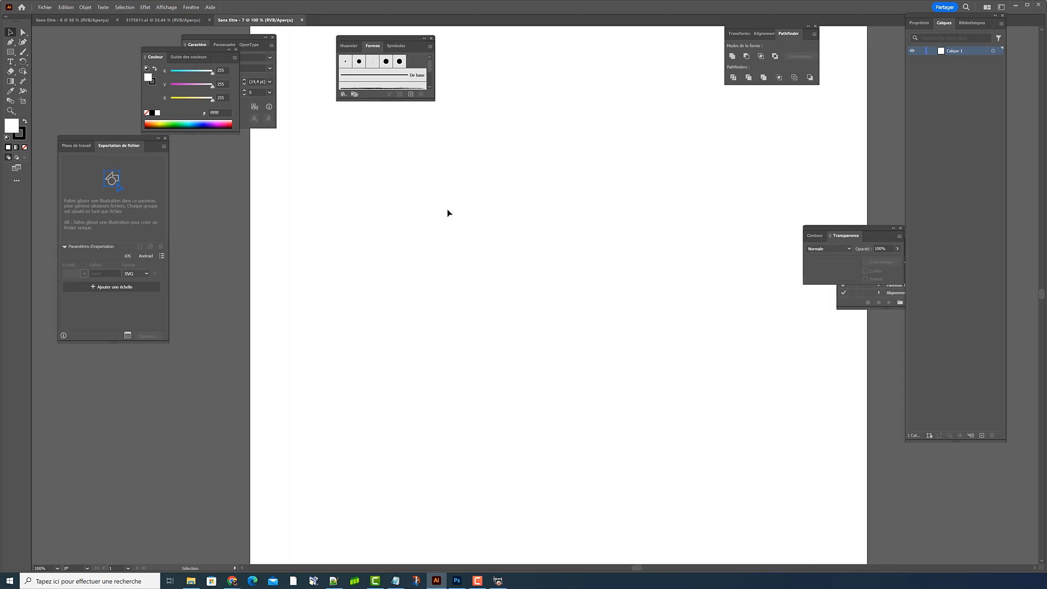
scroll(453, 207, down, 3)
click(11, 52)
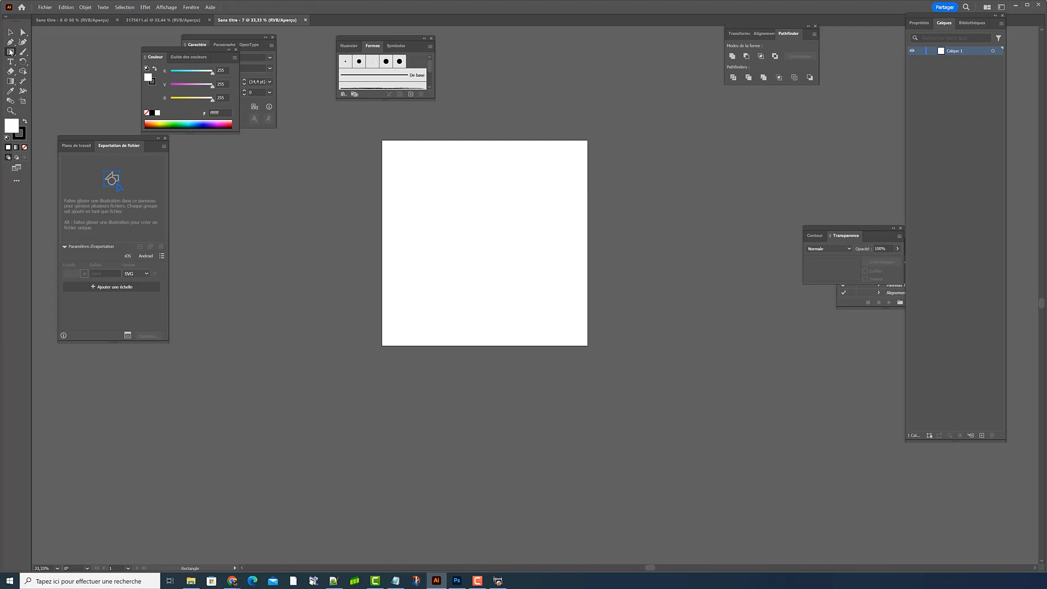
double_click(21, 136)
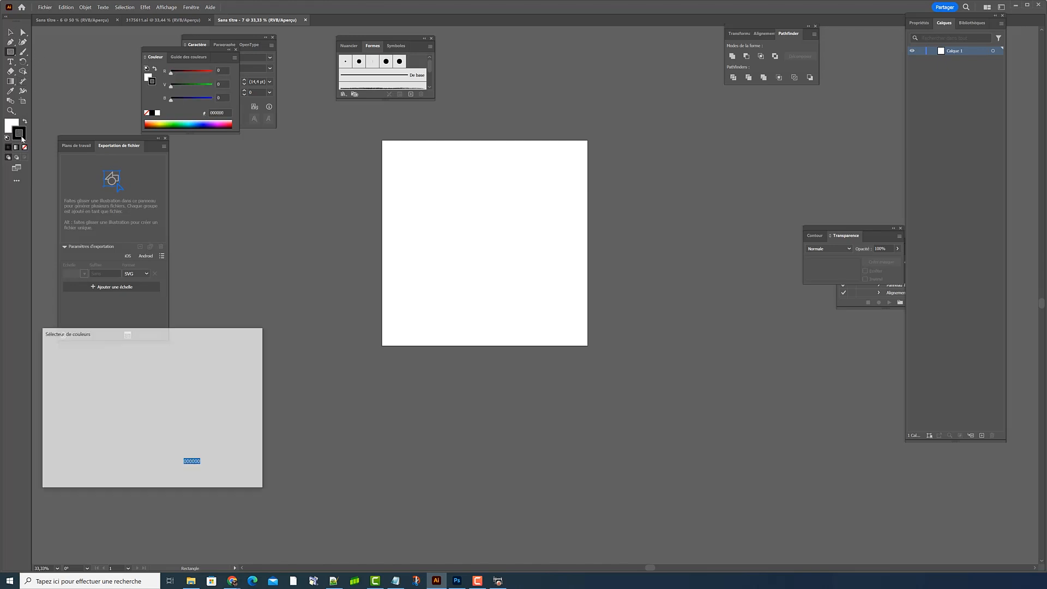
click(239, 375)
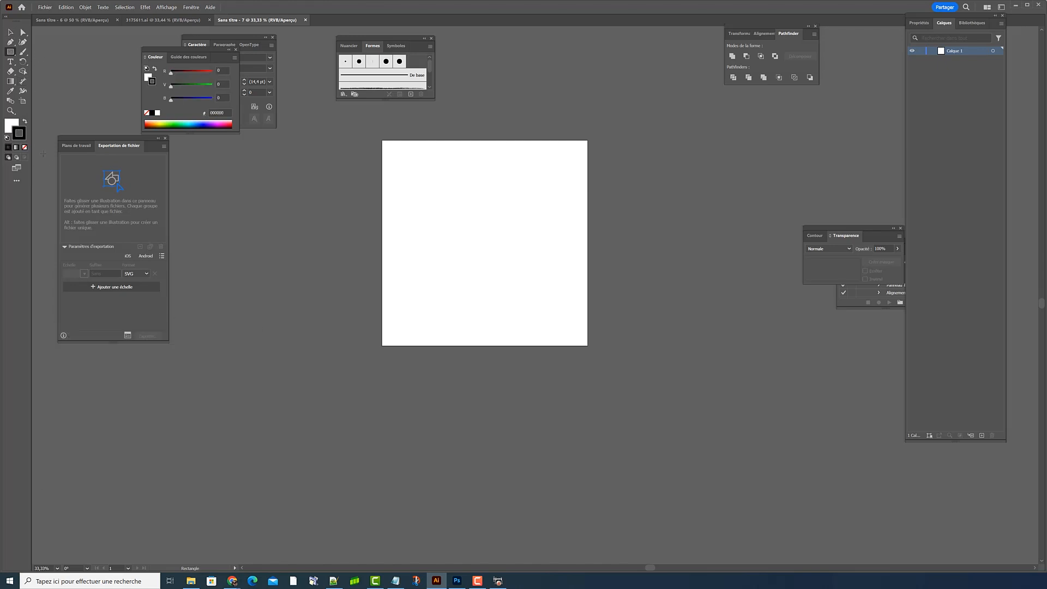
click(24, 147)
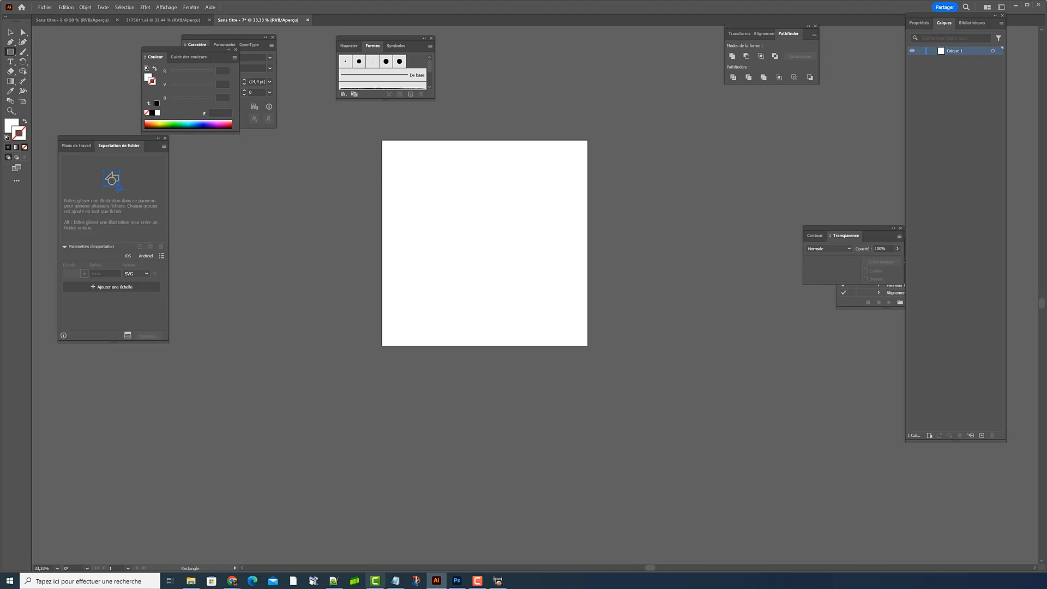
mouse_move(234, 585)
drag(371, 135, 566, 332)
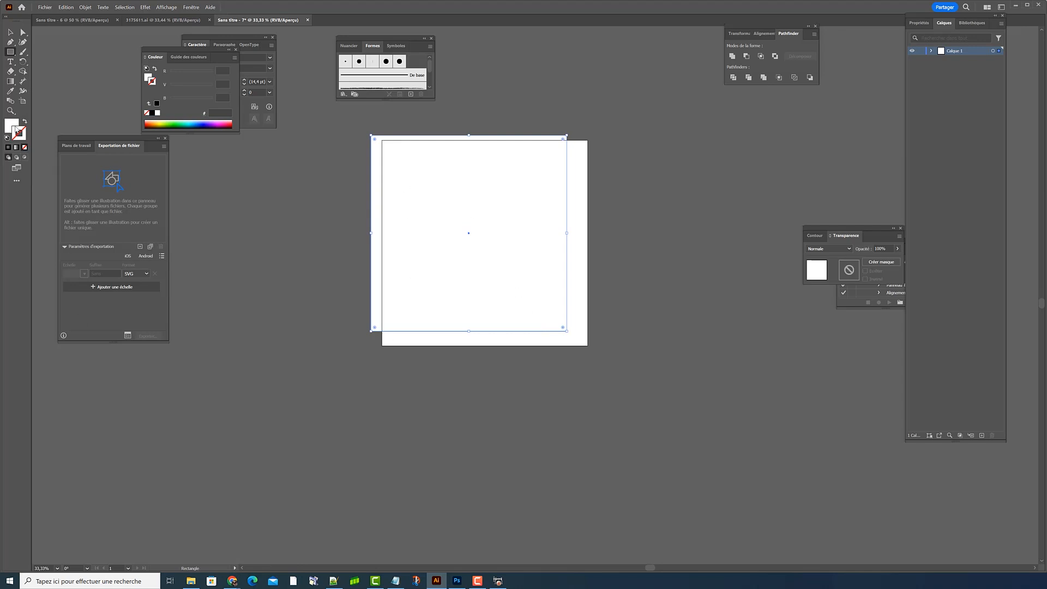
- Switch to the Kehio Editor in Chrome and copy the hex code of the section's background color
mouse_move(232, 581)
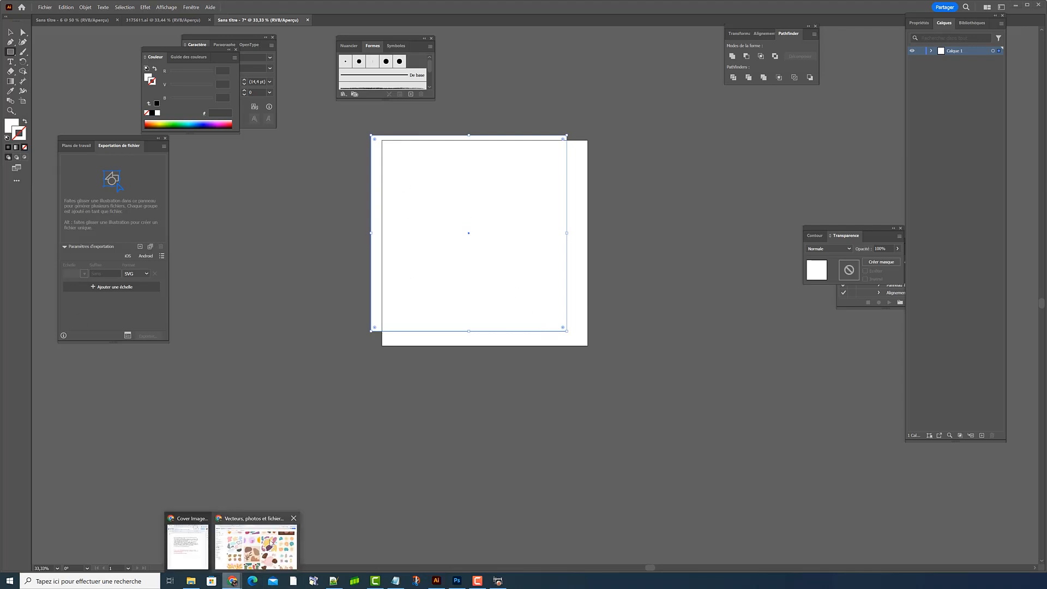
click(248, 548)
click(65, 9)
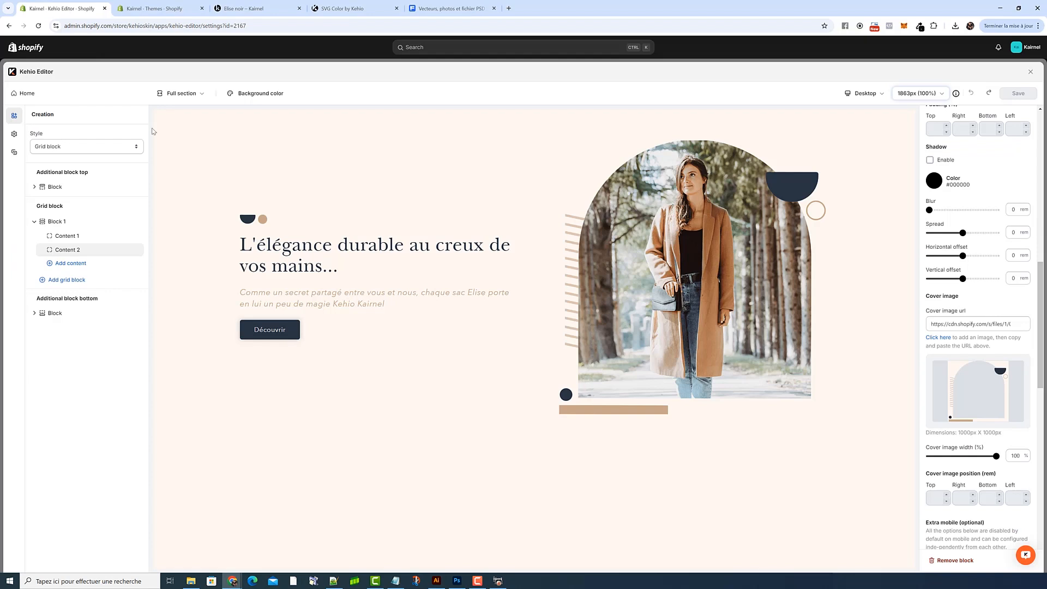
click(258, 95)
double_click(273, 186)
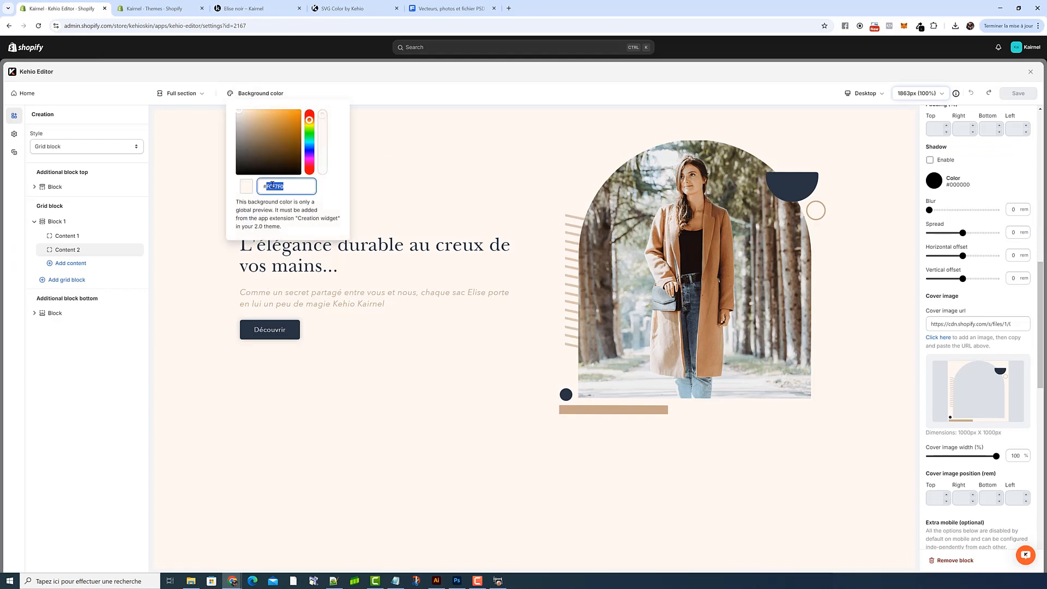
right_click(271, 187)
click(314, 227)
- Return to Illustrator and fill the square with the copied background color, FCF7F0
click(437, 581)
key(v)
double_click(12, 128)
key(ctrl+v)
click(240, 363)
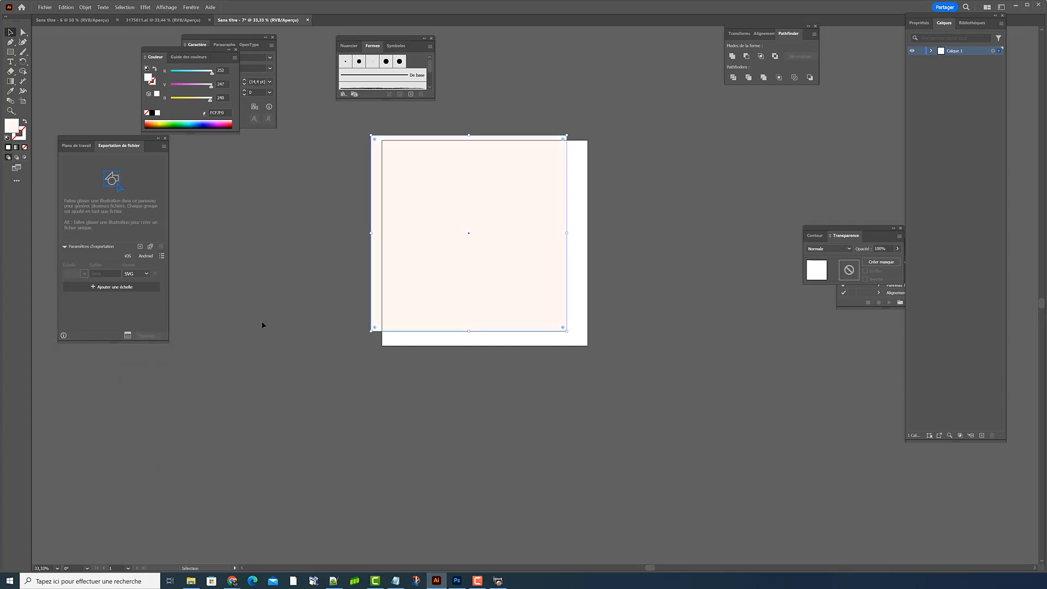
- Resize the selected square to 1000 x 1000 px
click(264, 286)
click(432, 218)
click(739, 33)
double_click(786, 46)
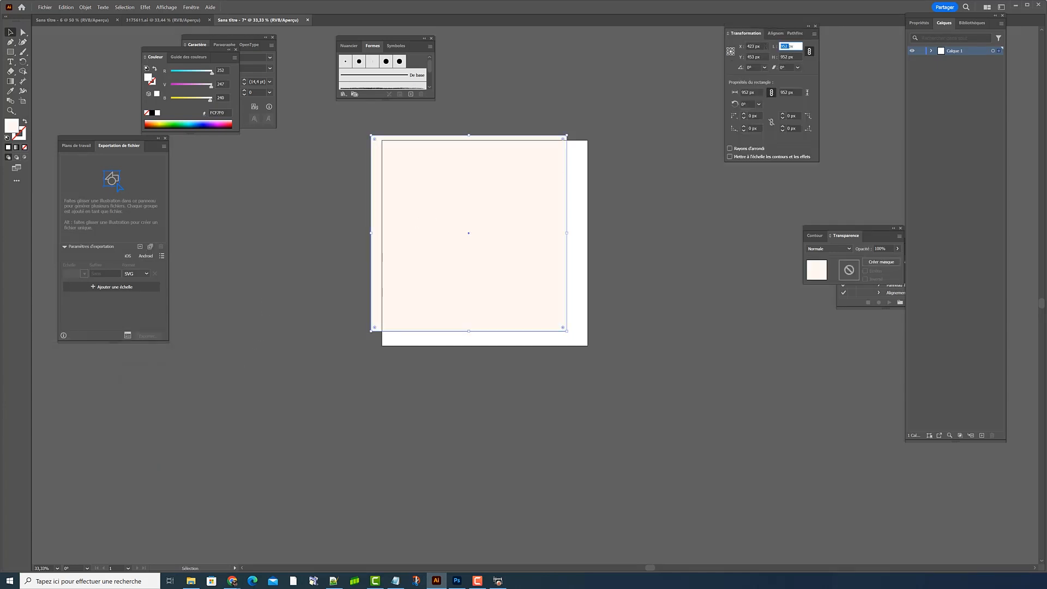
text(1000)
key(Return)
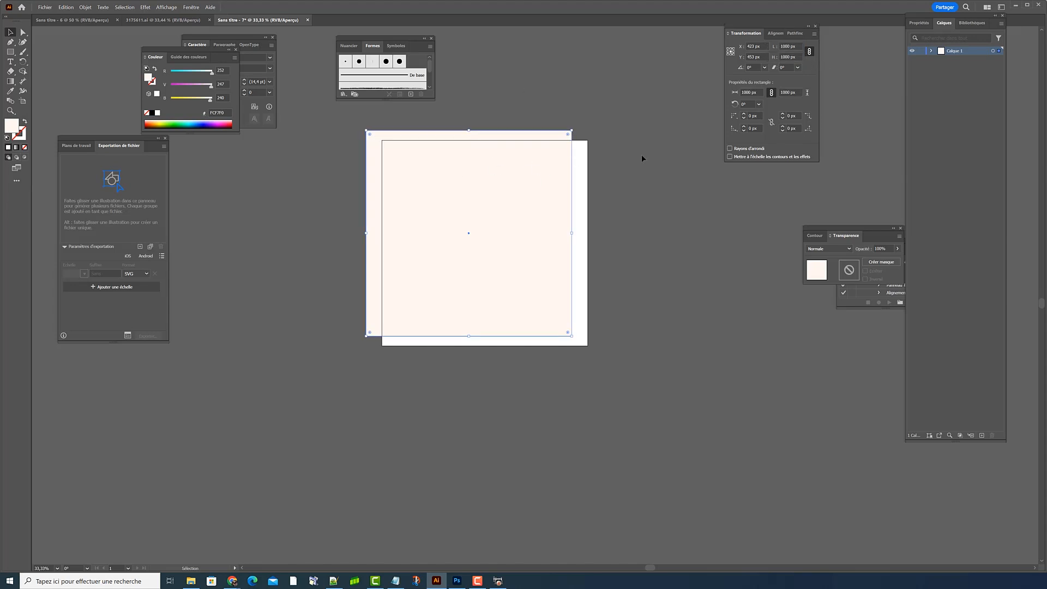
- Center the square horizontally and vertically on the artboard
click(776, 33)
click(747, 56)
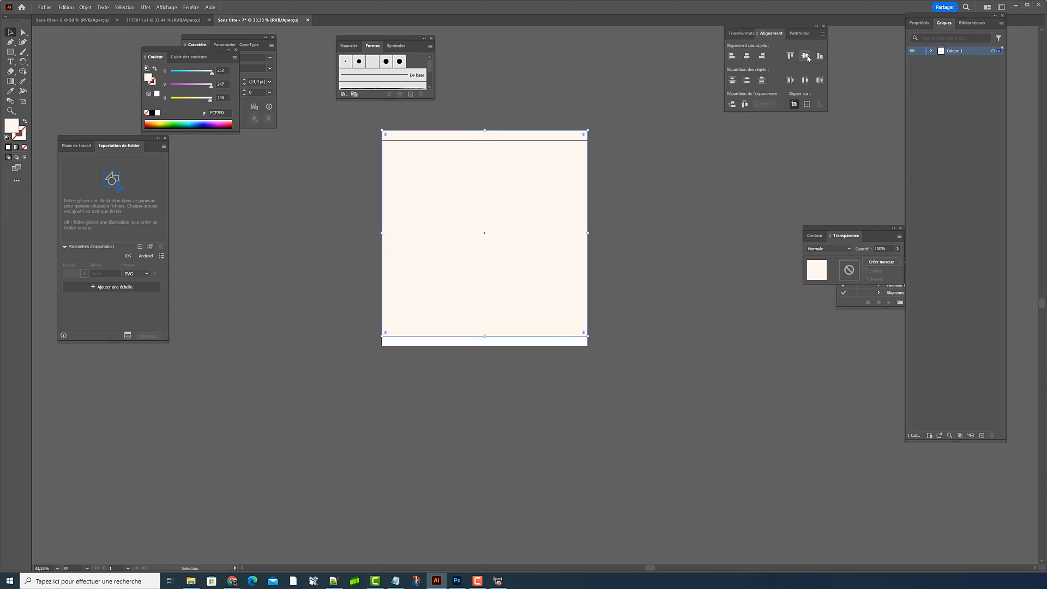
click(805, 56)
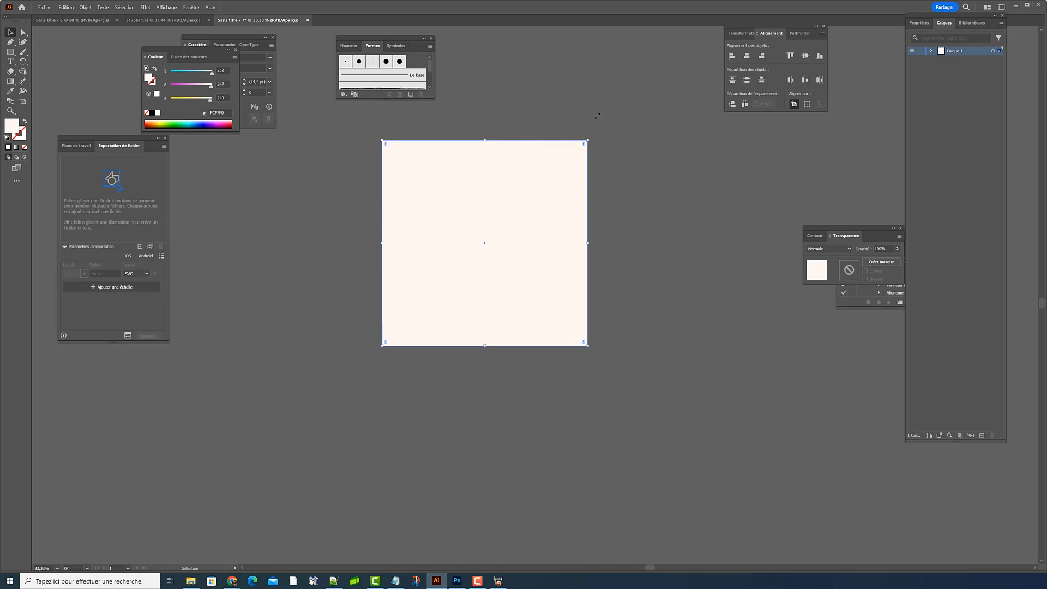
- Expand the layer Calque 1 to show its contents and deselect the background square
click(599, 113)
click(552, 173)
click(931, 51)
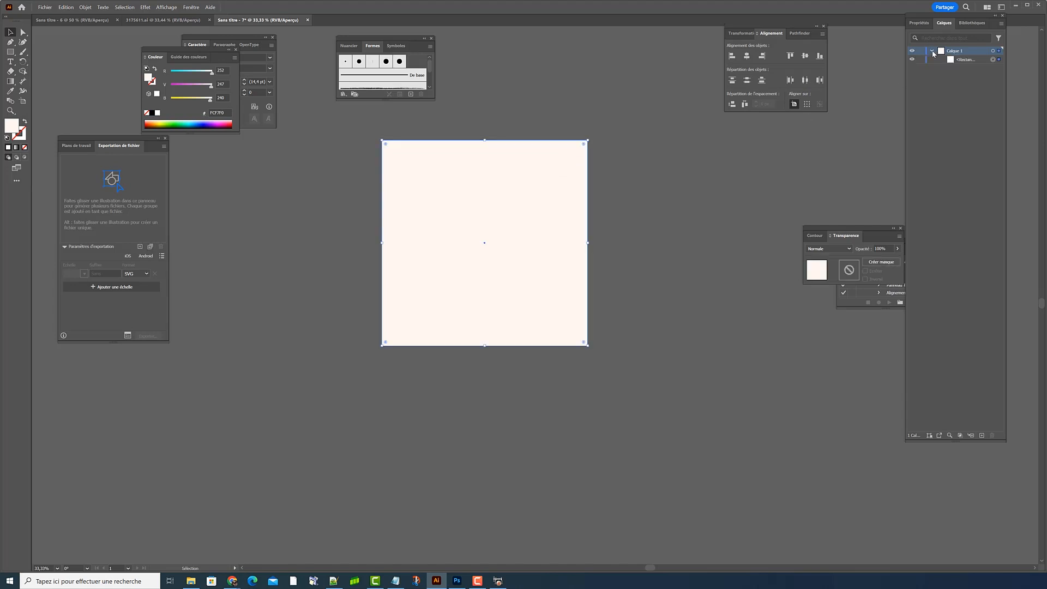
click(663, 126)
- Switch to the downloaded Freepik shapes document and examine its handmade blob badges for a suitable cover shape
click(161, 24)
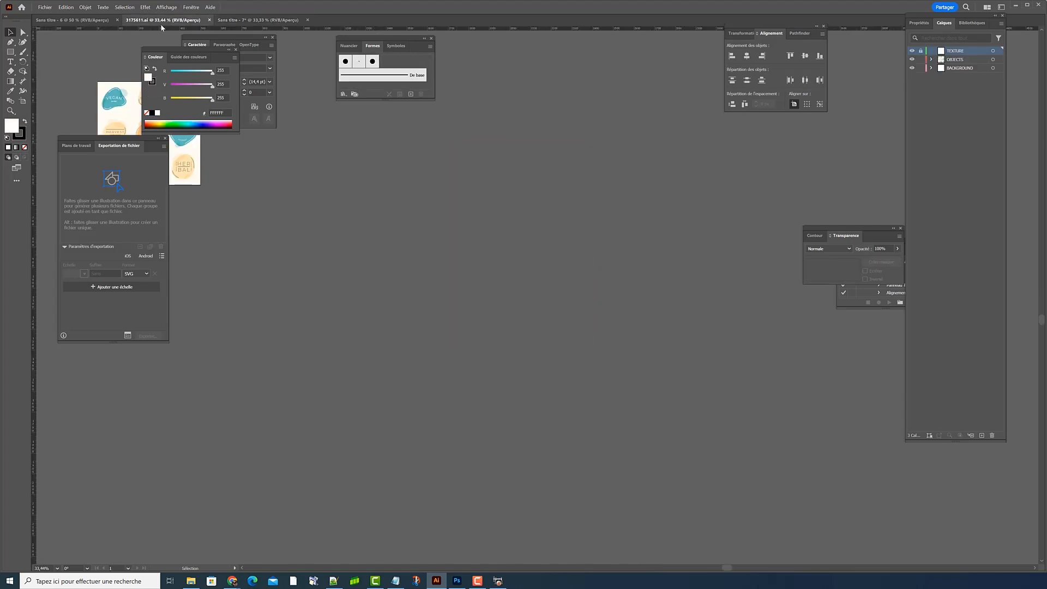
scroll(206, 185, up, 6)
scroll(218, 181, left, 3)
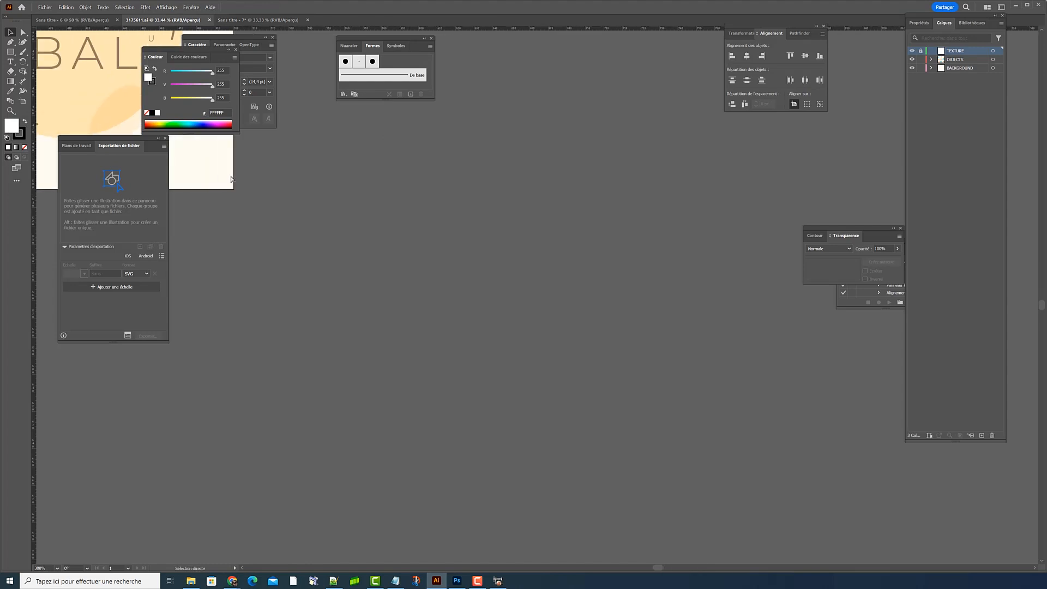
scroll(243, 175, down, 4)
scroll(244, 177, left, 5)
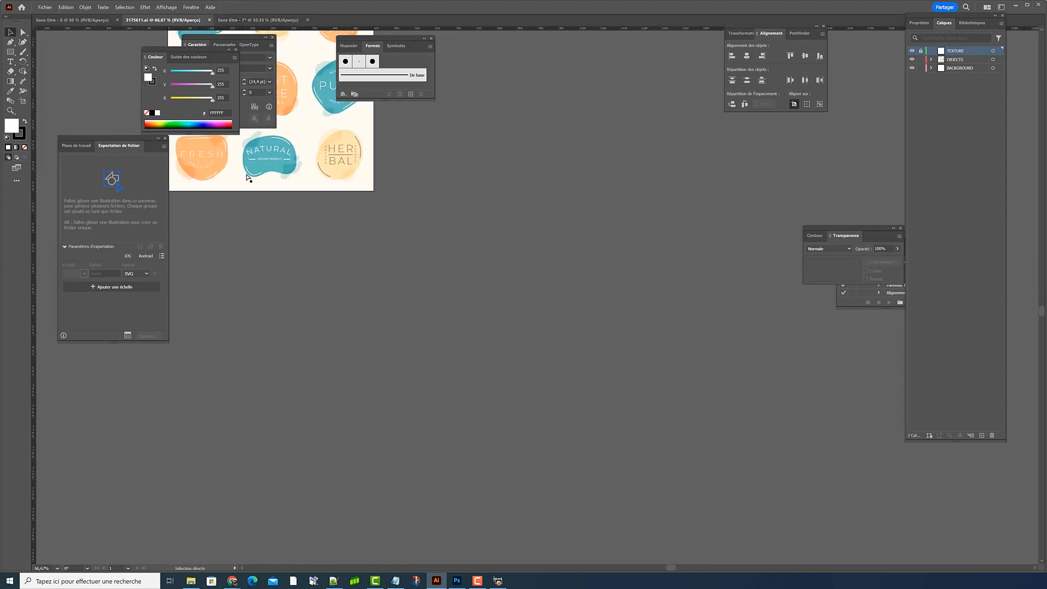
scroll(306, 182, up, 3)
scroll(318, 186, up, 2)
scroll(314, 186, up, 1)
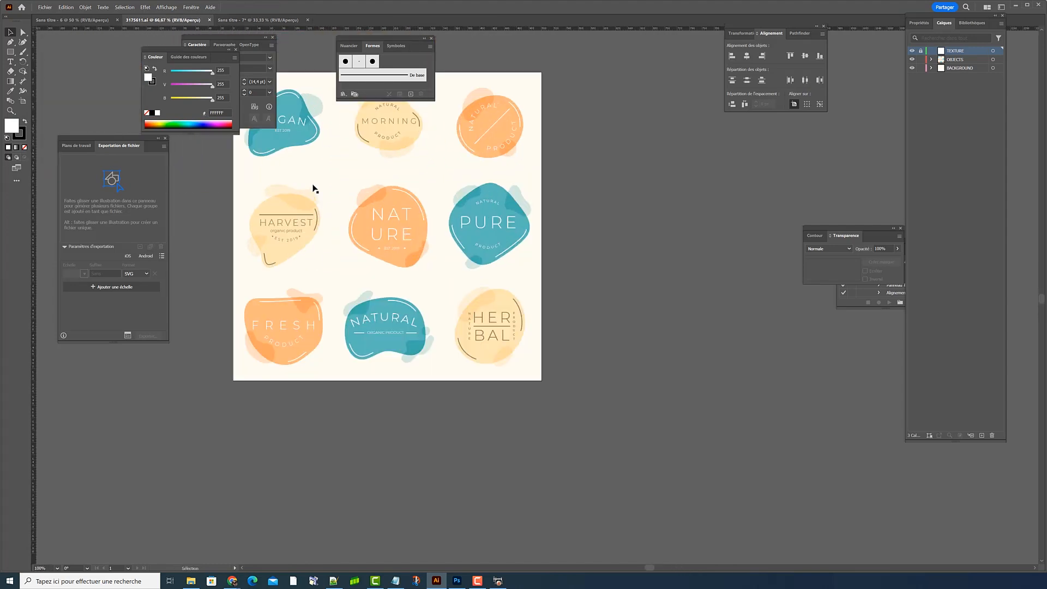
scroll(313, 189, left, 2)
scroll(313, 193, up, 1)
scroll(314, 197, up, 1)
scroll(314, 186, up, 3)
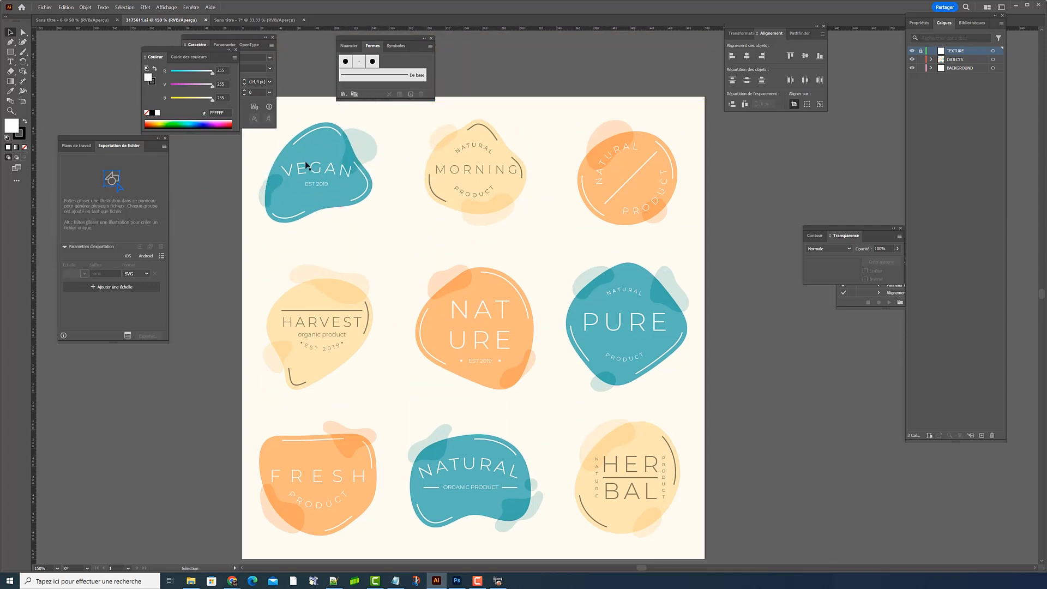
scroll(322, 199, down, 1)
scroll(321, 198, down, 1)
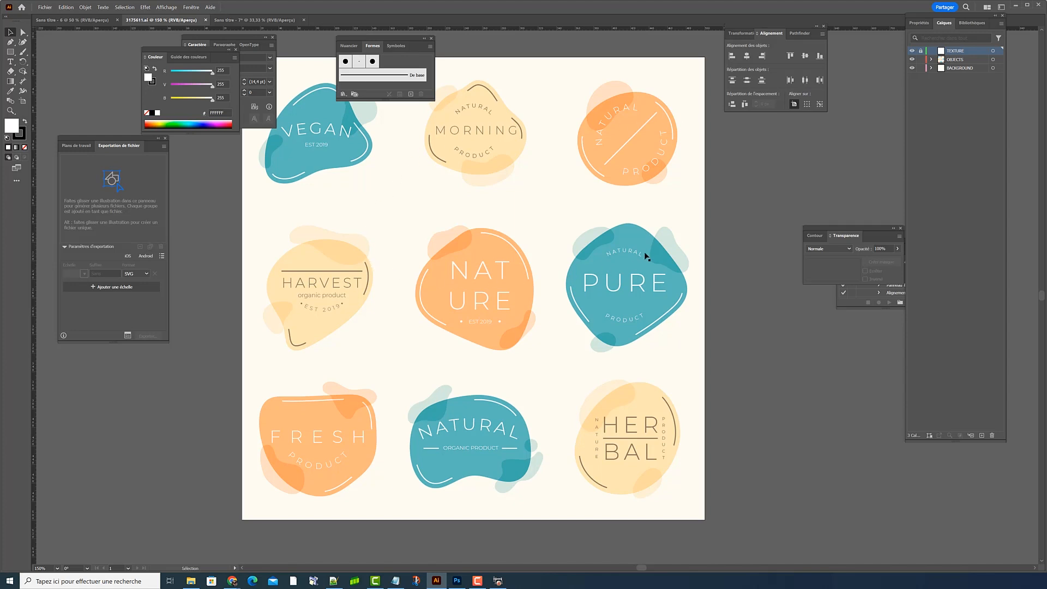
- Select the PURE badge's main teal blob together with its three pale accent blobs, leaving out the text
scroll(646, 256, up, 2)
scroll(636, 217, up, 3)
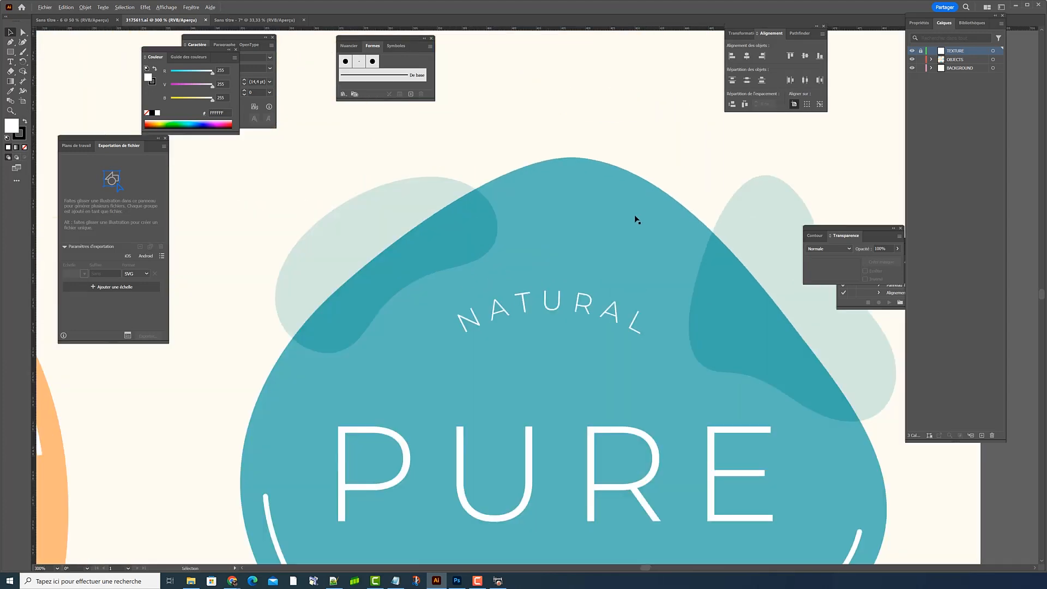
scroll(635, 222, down, 3)
ctrl+click(396, 160)
ctrl+shift+click(530, 169)
ctrl+shift+click(754, 180)
scroll(631, 263, down, 3)
scroll(631, 264, down, 10)
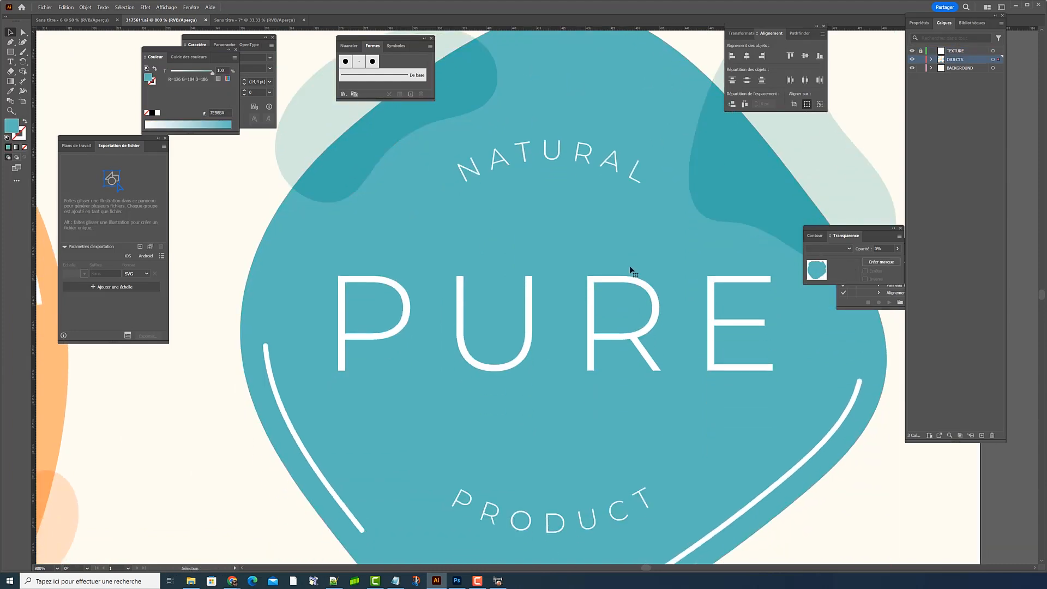
ctrl+shift+click(417, 502)
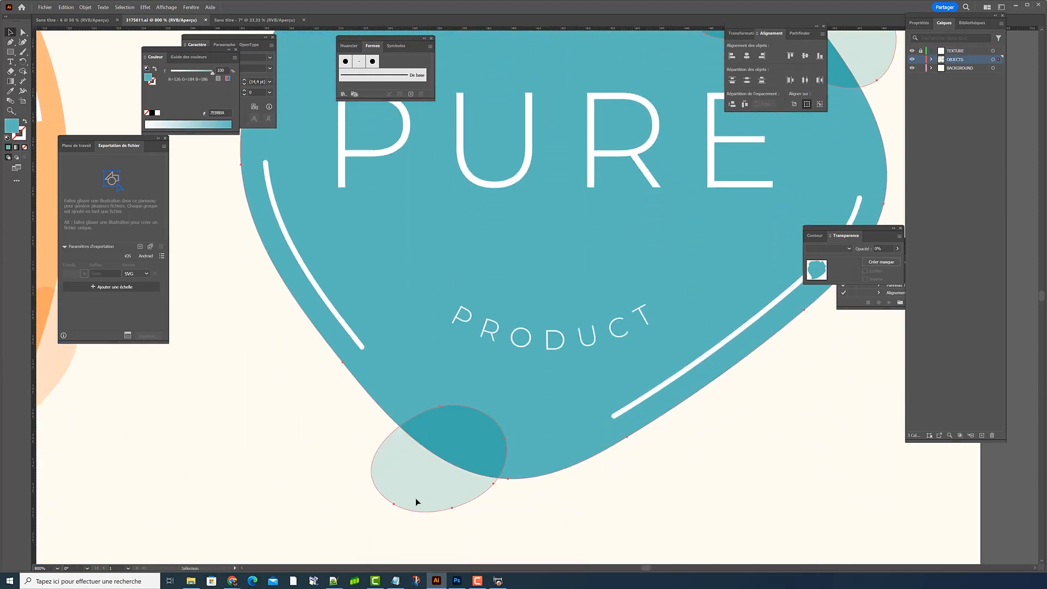
- Add the two white curved lines along the edges of the PURE badge to the selection
scroll(440, 426, down, 3)
scroll(441, 424, up, 1)
scroll(447, 415, up, 3)
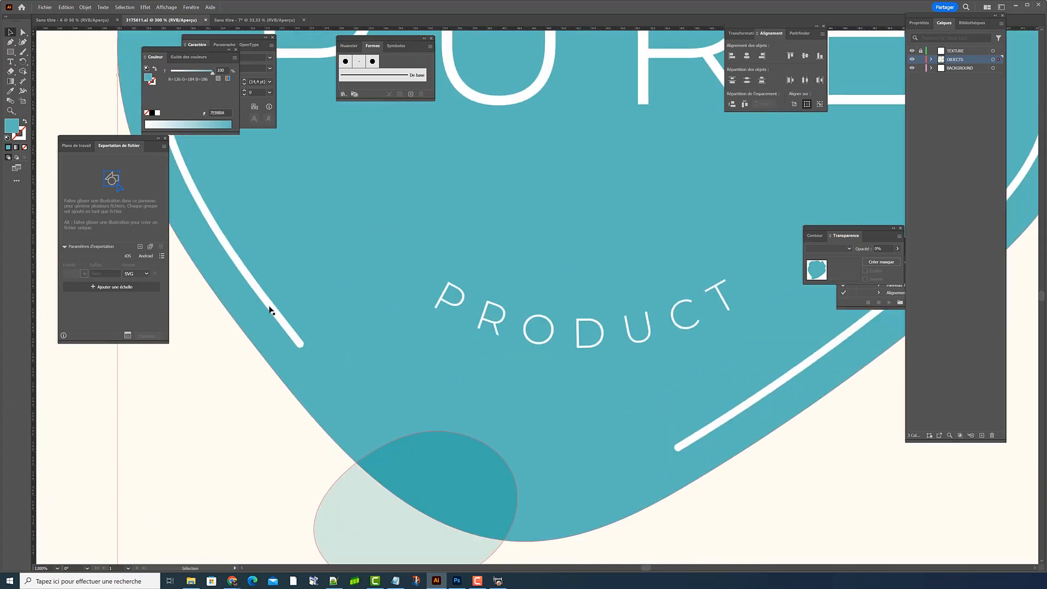
ctrl+shift+click(237, 264)
ctrl+shift+click(753, 399)
scroll(753, 399, down, 3)
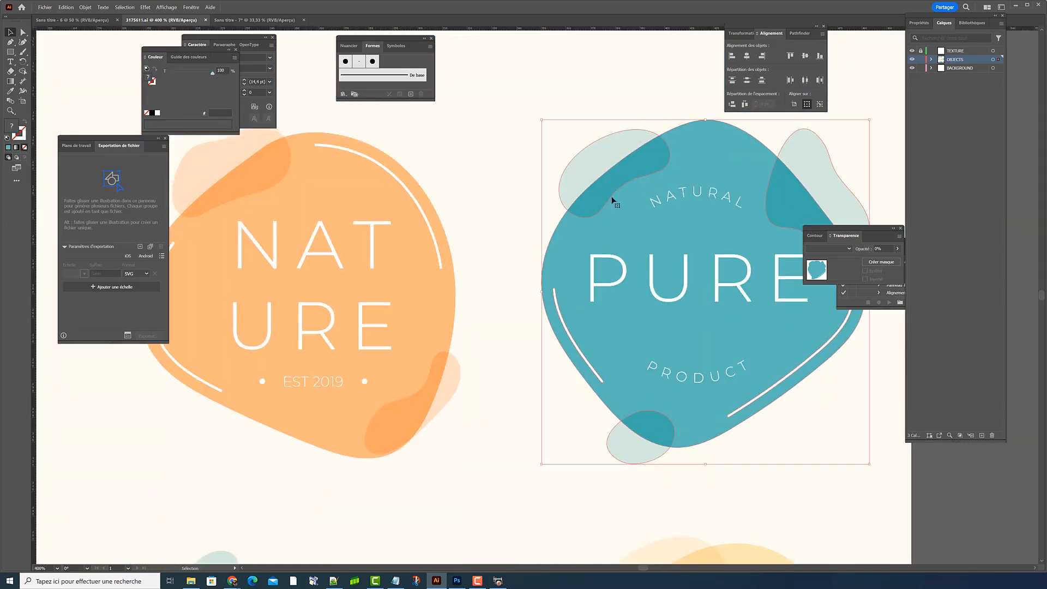
- Copy the selected PURE badge shapes into the new square document and position them over the background square
drag(622, 155, 551, 369)
drag(515, 280, 507, 219)
click(580, 291)
- Save the document as Cover_Image in Adobe Illustrator (*.AI) format with the Illustrator 2020 version option
click(45, 7)
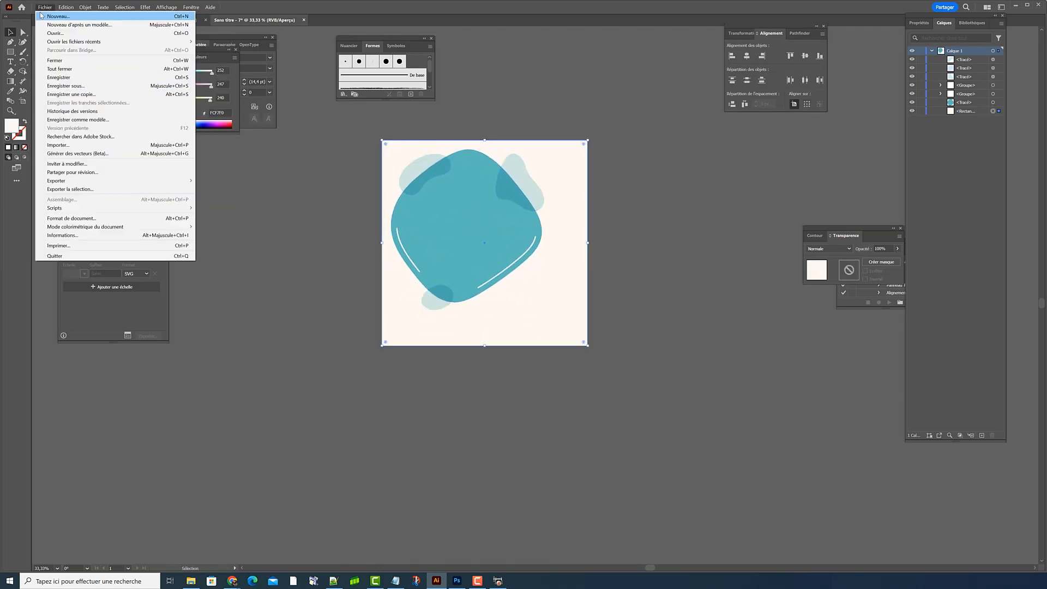
click(76, 89)
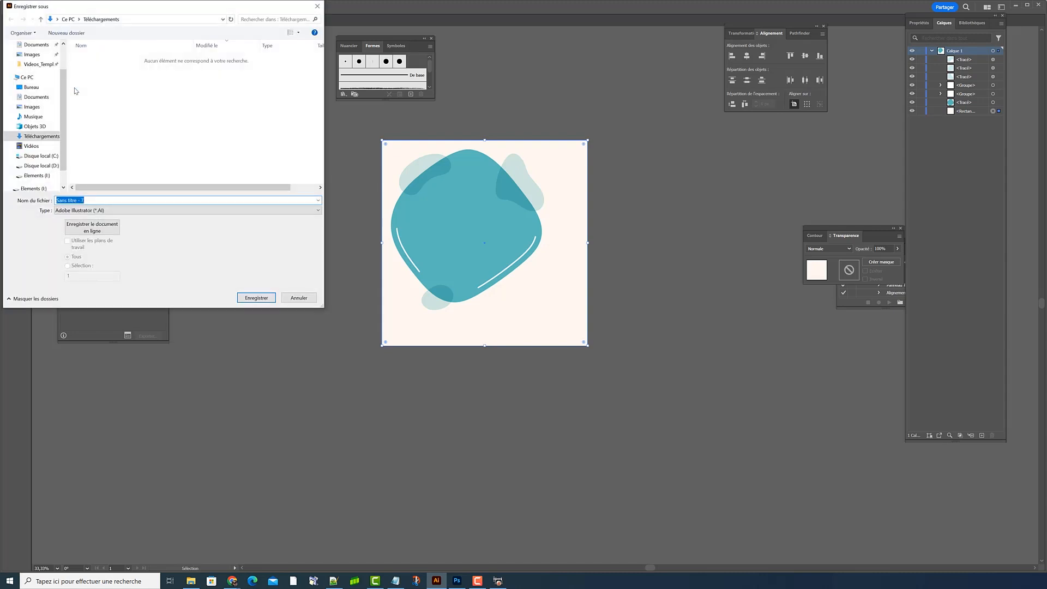
text(Cover)
text(_Insta)
key(Return)
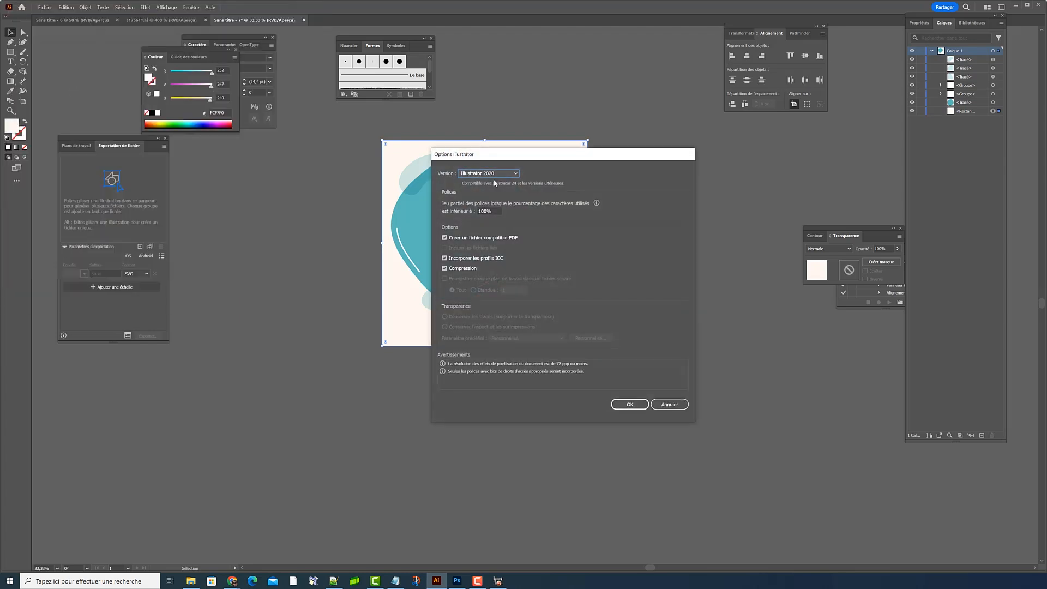
click(631, 403)
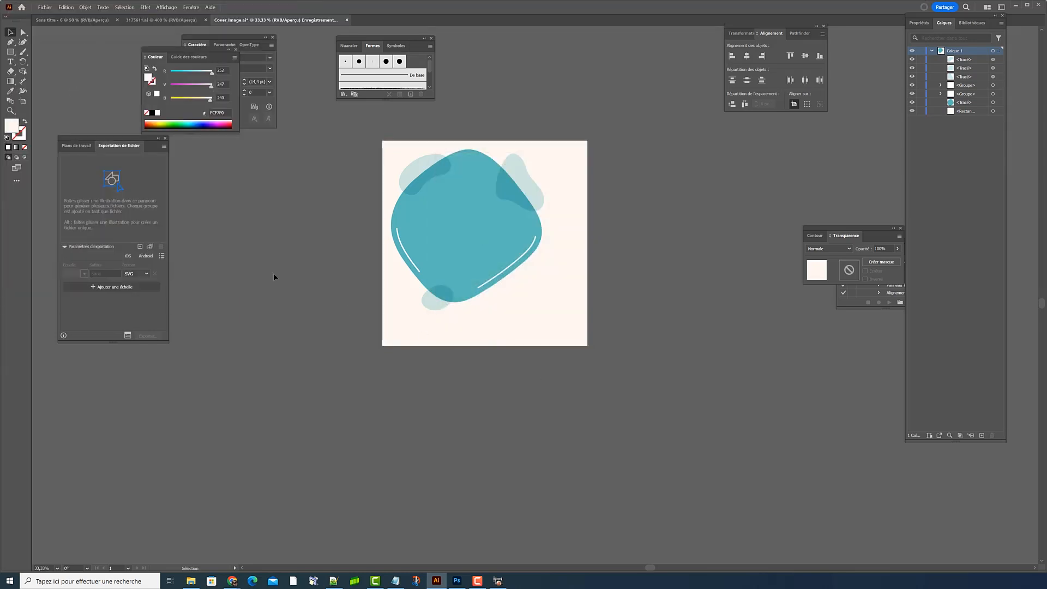
- Lock the background rectangle in the layer Calque 1 so only the blob shapes can be selected
click(921, 112)
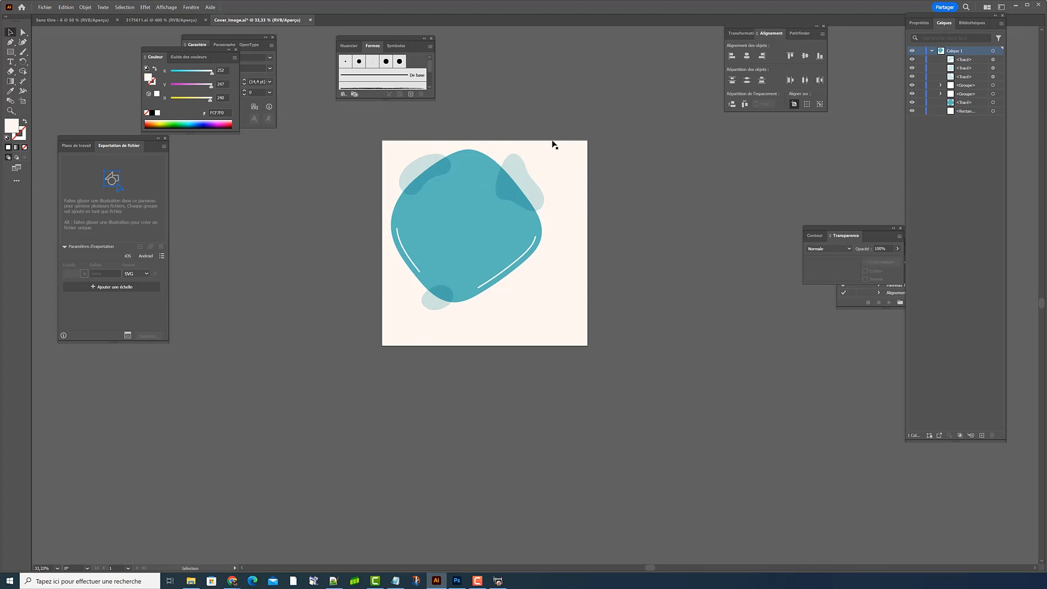
key(ctrl+a)
click(671, 188)
click(921, 111)
scroll(414, 182, up, 1)
scroll(415, 186, up, 1)
scroll(416, 189, down, 1)
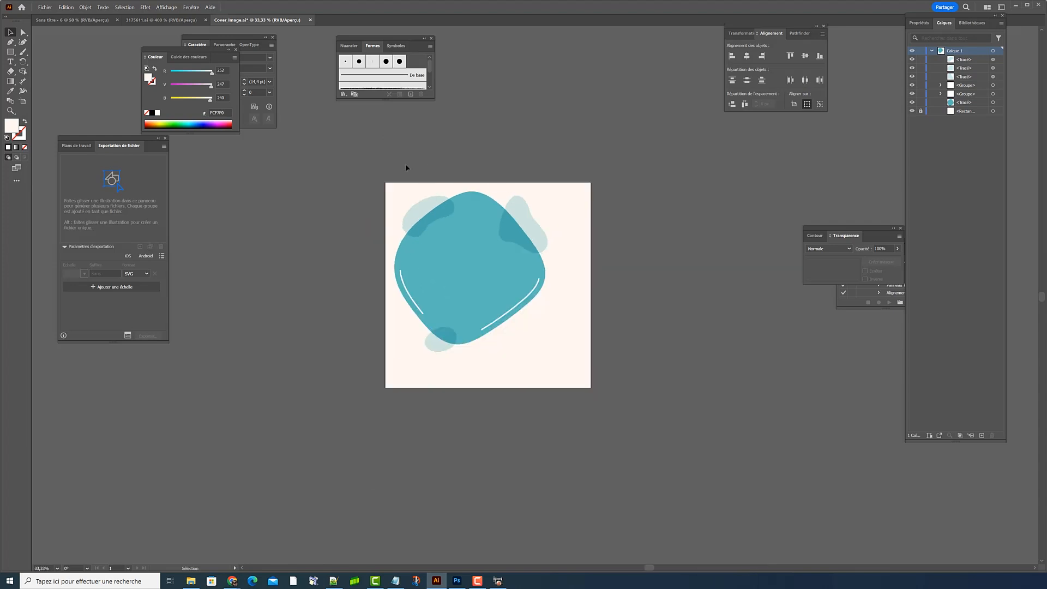
- Move the two white line paths out of their separate groups, directly into the layer Calque 1
click(940, 85)
click(969, 94)
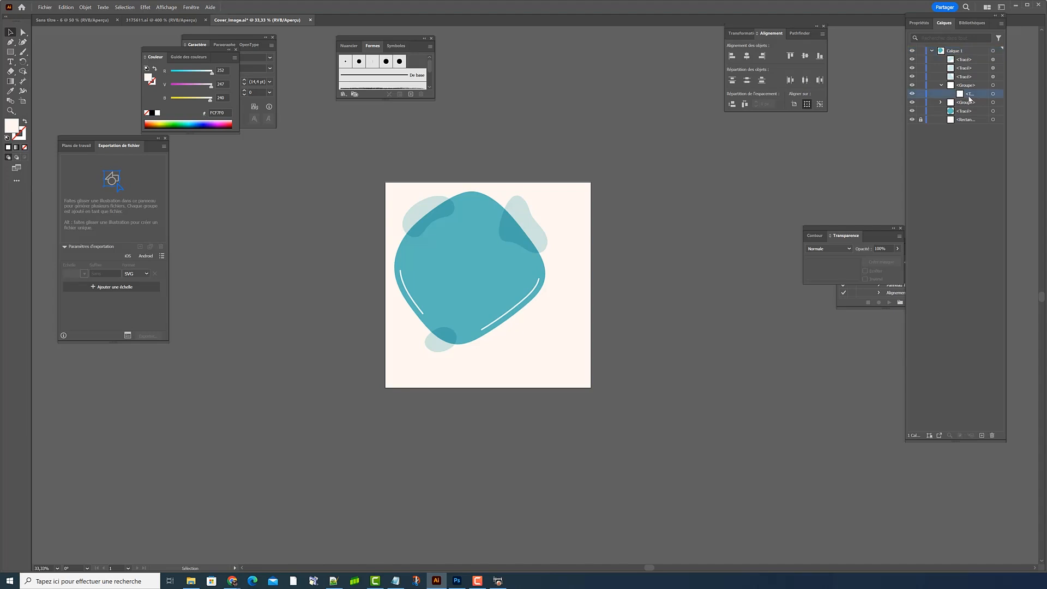
mouse_move(972, 96)
mouse_down()
mouse_move(968, 81)
mouse_move(969, 101)
mouse_move(964, 90)
mouse_up()
click(942, 94)
alt+scroll(501, 204, up, 1)
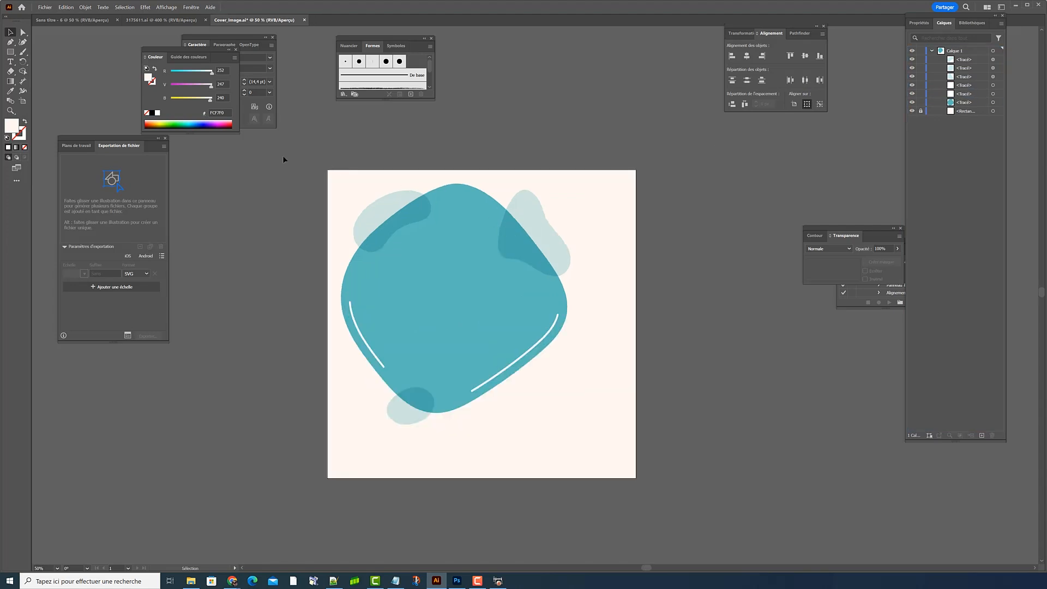
- Group all the blob shapes and center the group horizontally and vertically on the artboard
key(ctrl+a)
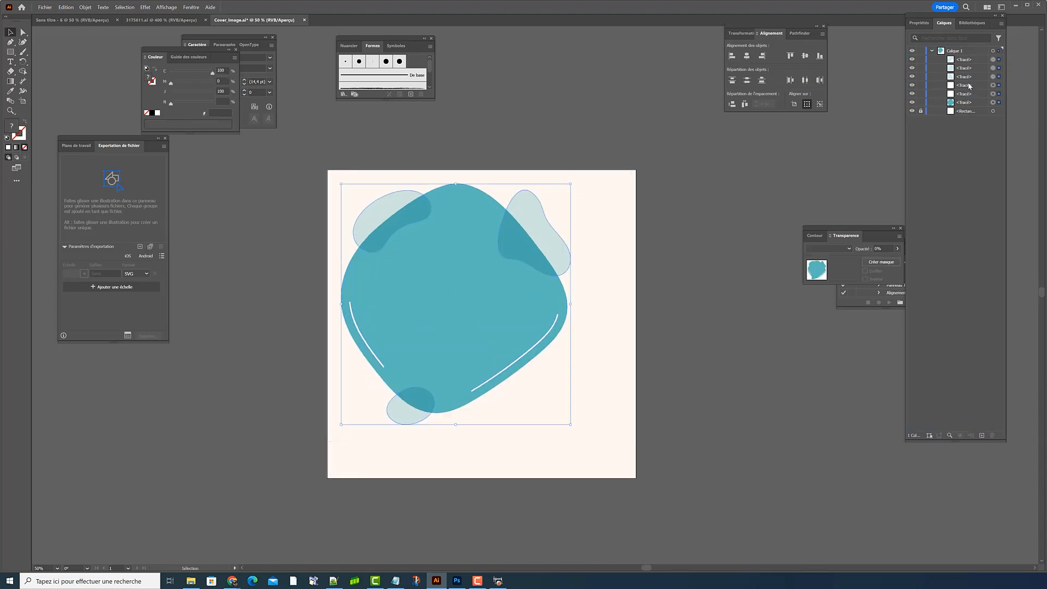
key(a)
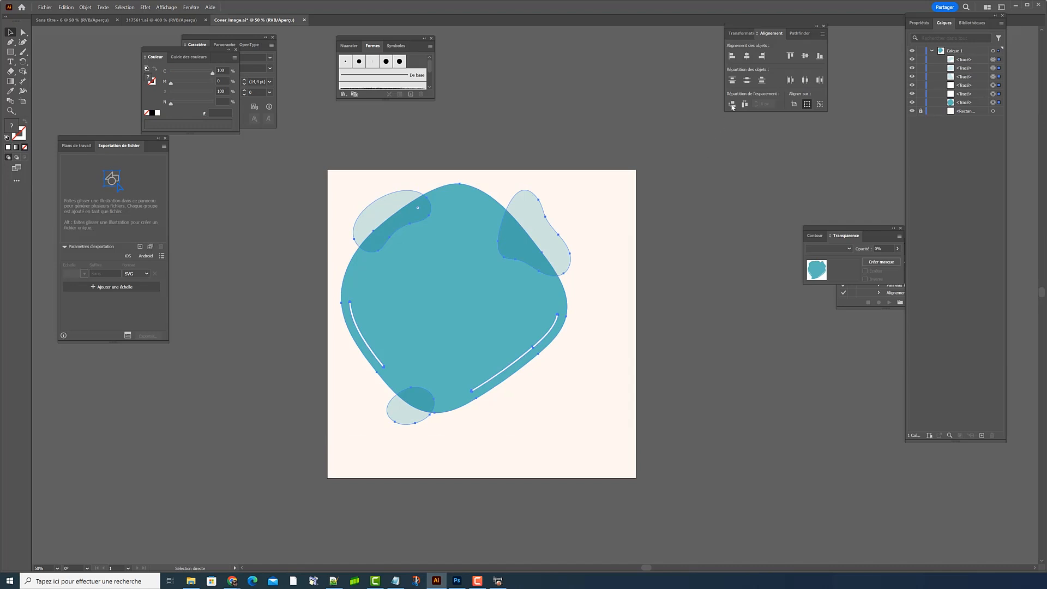
key(ctrl+g)
key(v)
click(747, 55)
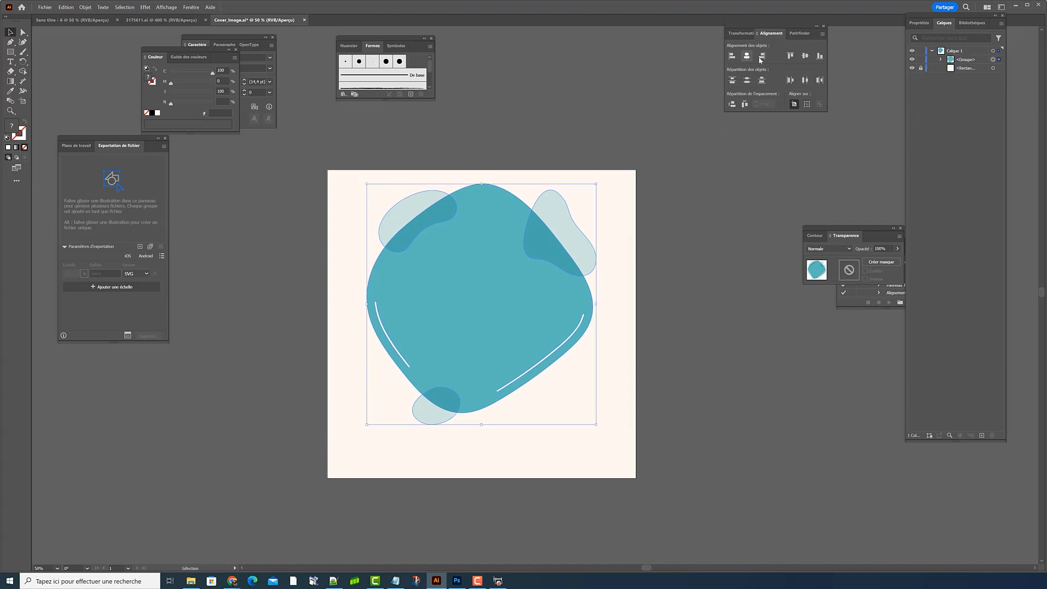
click(805, 55)
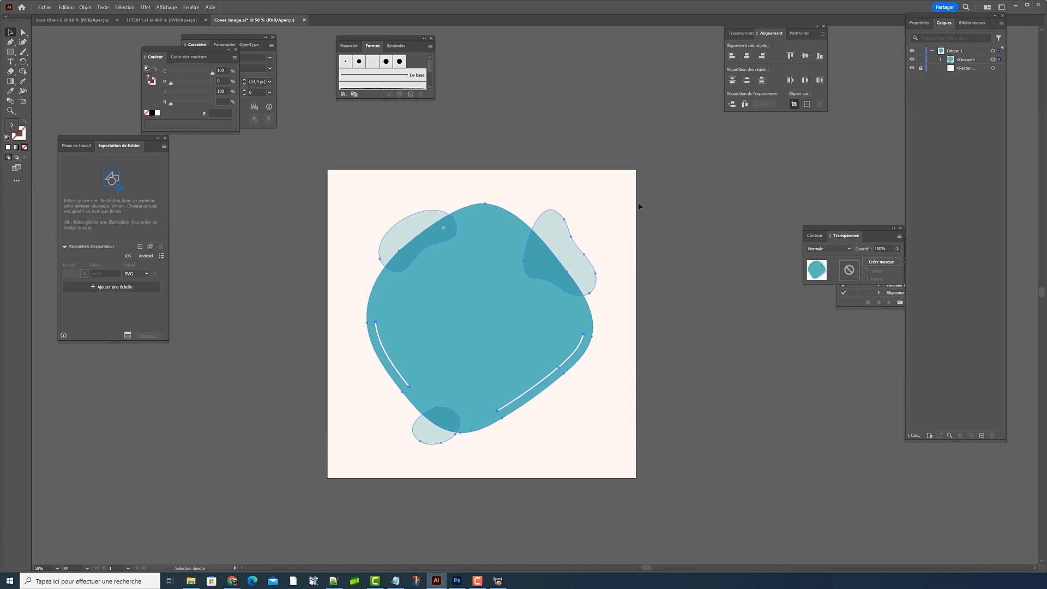
- Undo the centering and the grouping of the blob shapes
key(ctrl+z)
key(ctrl+z)
key(ctrl+z)
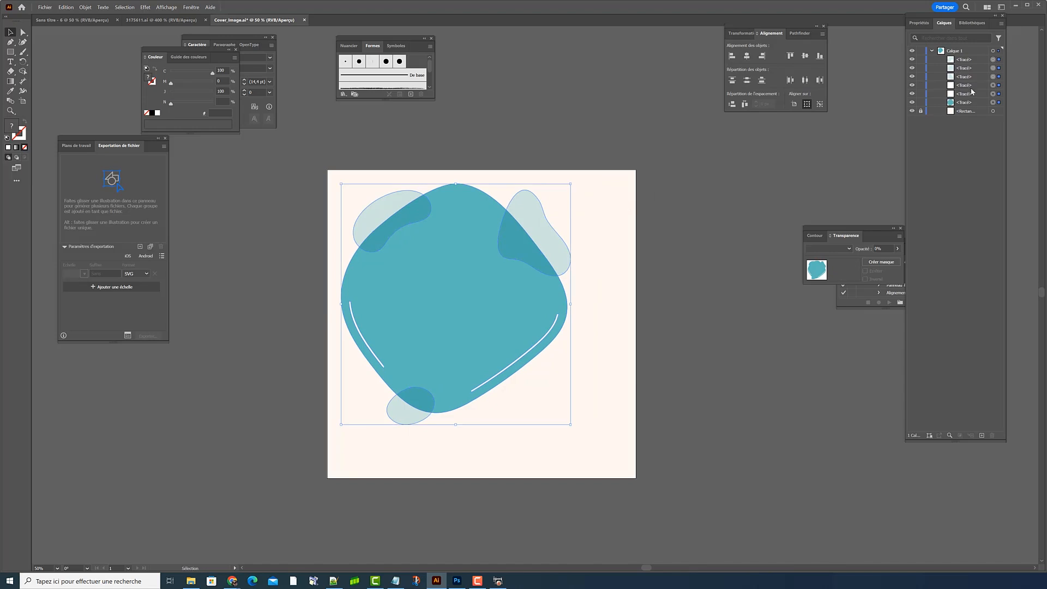
- Try horizontally centering the ungrouped blob shapes relative to one another, and undo the alignment
click(747, 56)
key(a)
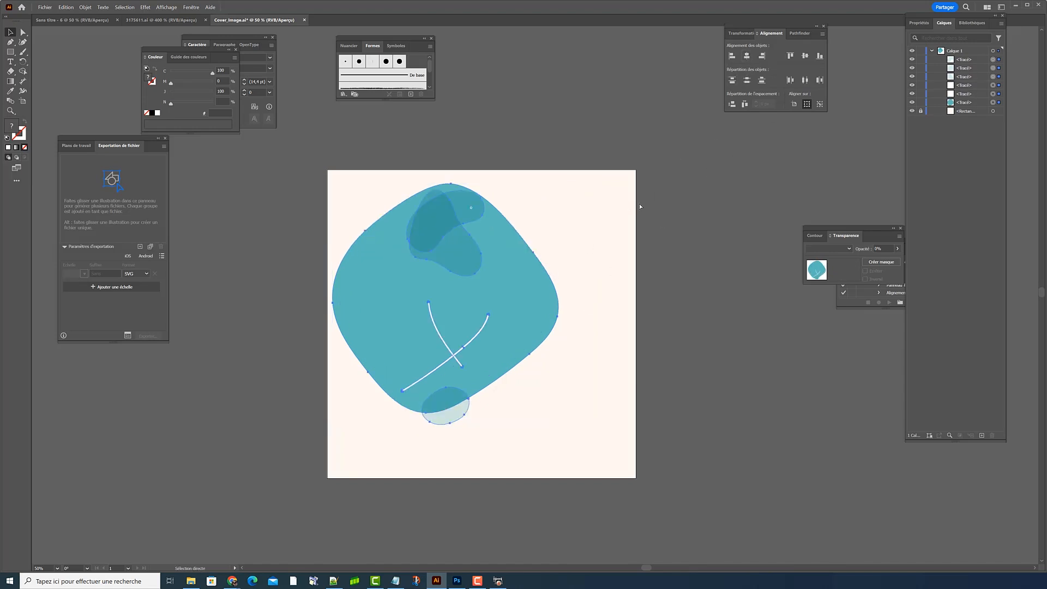
key(v)
key(ctrl+z)
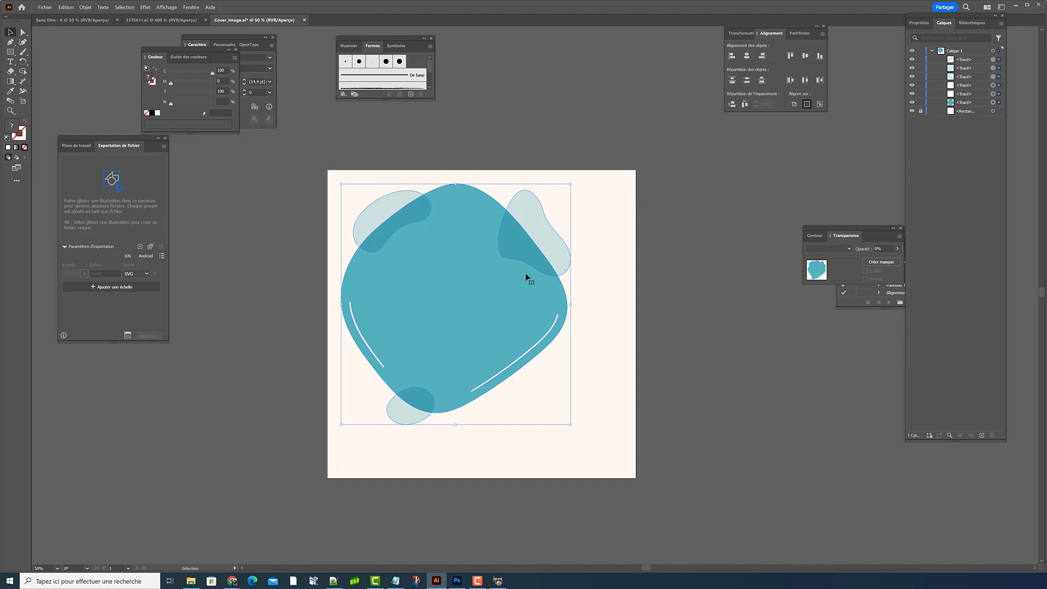
- Group all the selected blob shapes and white lines into one object
key(a)
key(v)
key(ctrl+g)
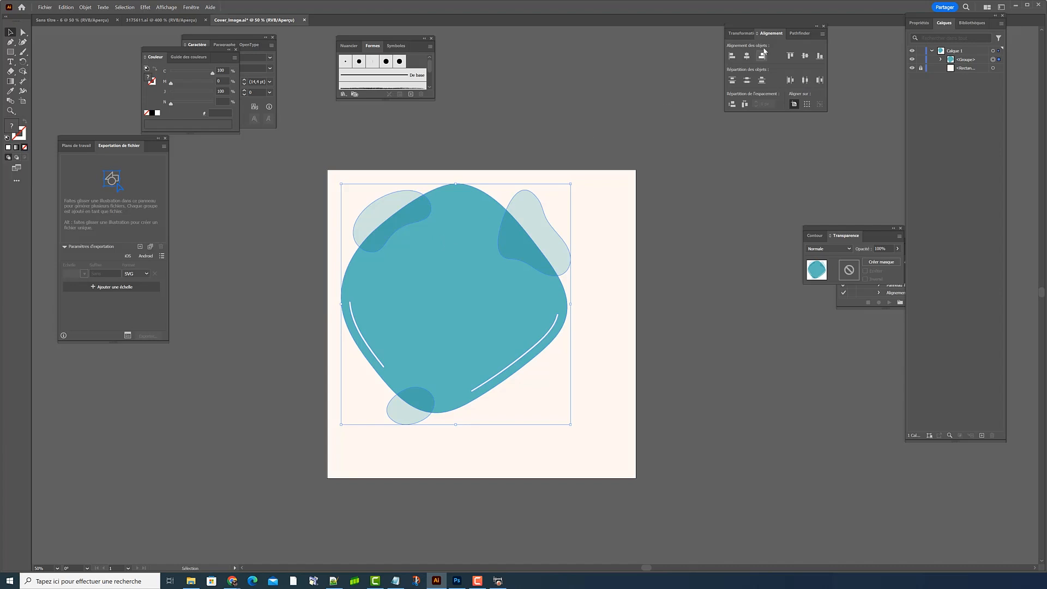
- Set the blob group's height to 990 px with its proportions linked
click(741, 33)
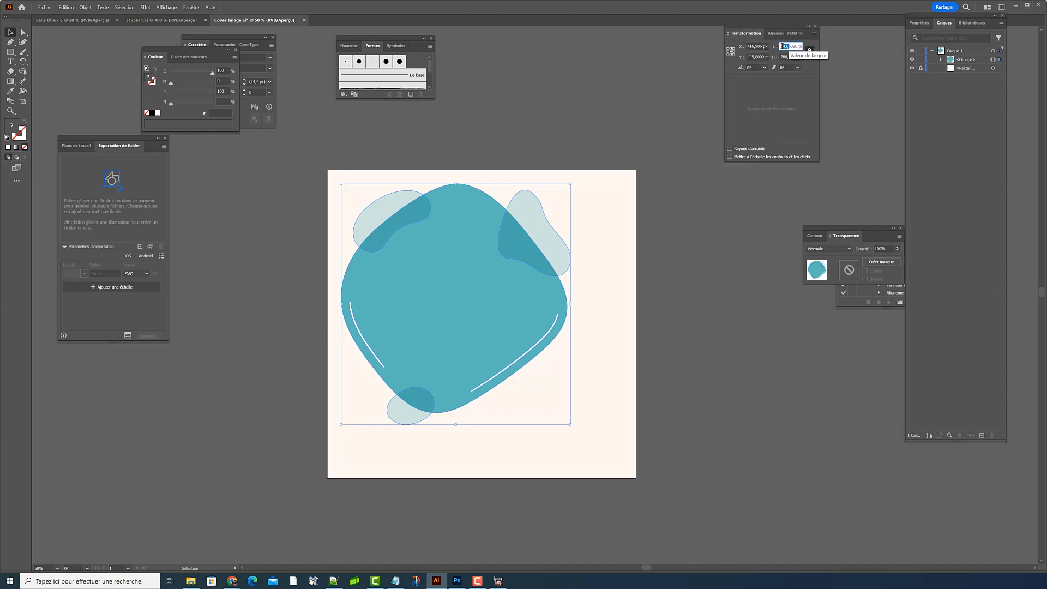
click(790, 57)
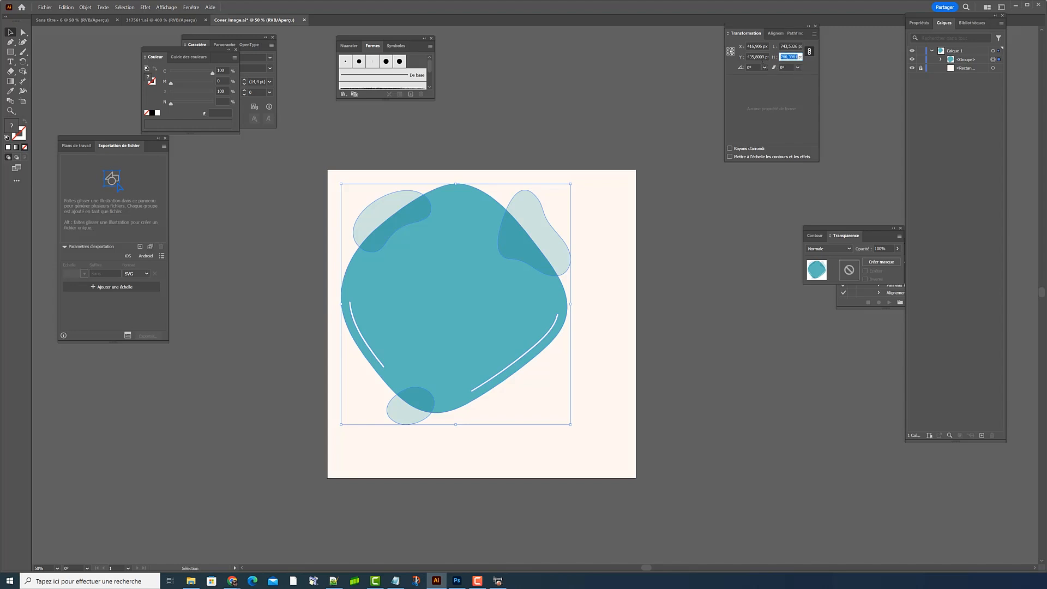
text(990)
key(Return)
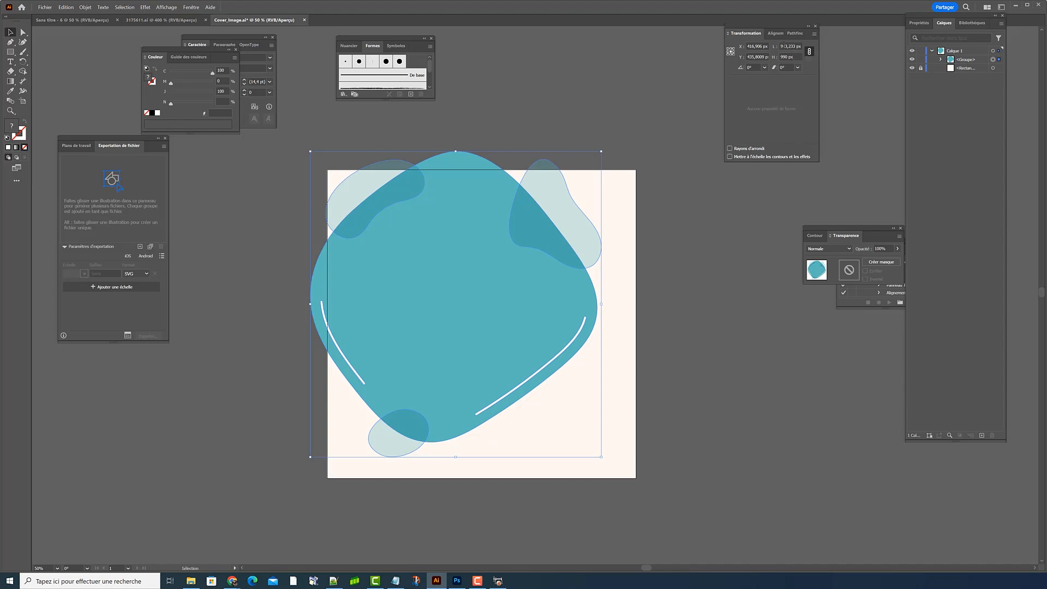
- Center the enlarged blob group horizontally and vertically on the artboard
click(773, 34)
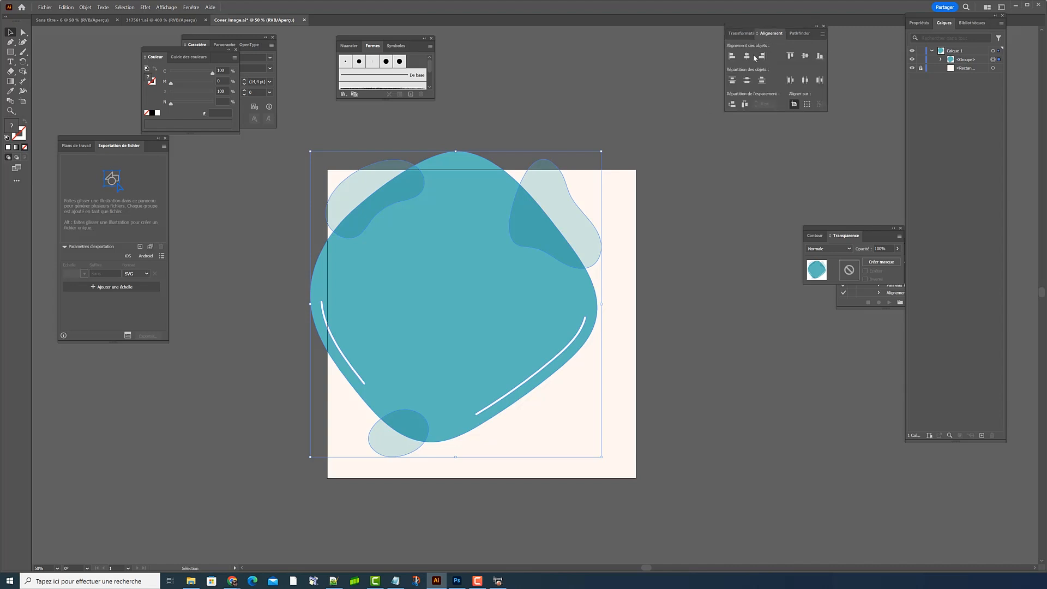
click(804, 56)
click(804, 56)
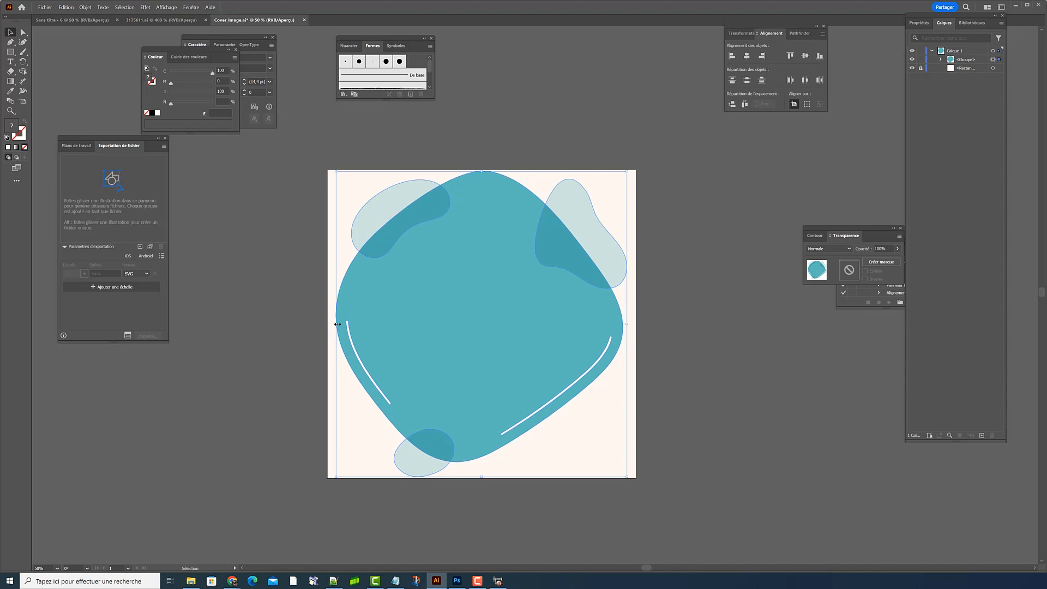
- Try widening the blob group slightly toward the artboard's left edge, undo it, and reselect the group
drag(337, 324, 331, 325)
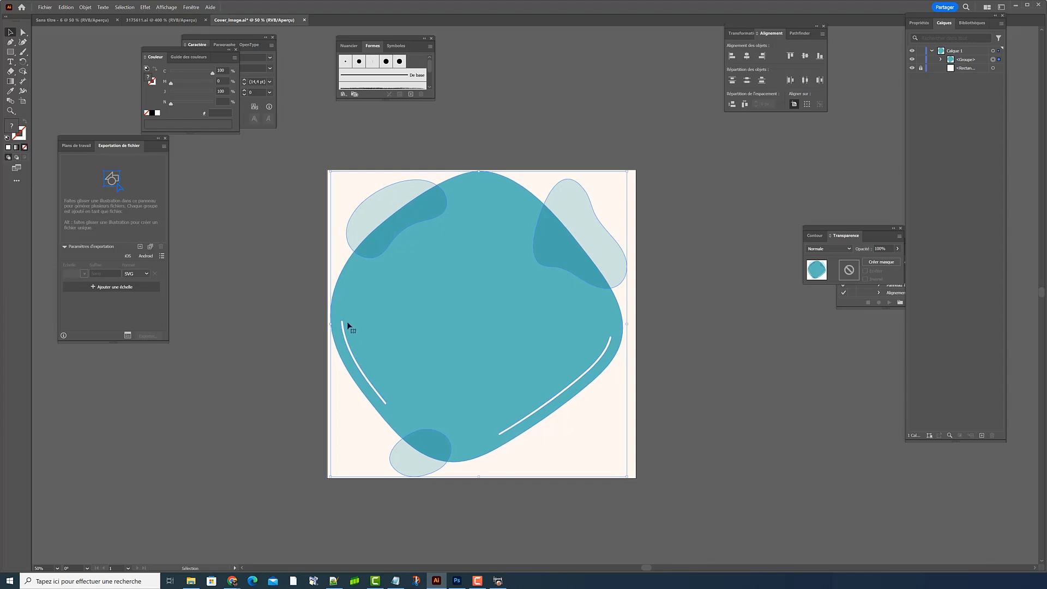
key(ctrl+z)
click(559, 83)
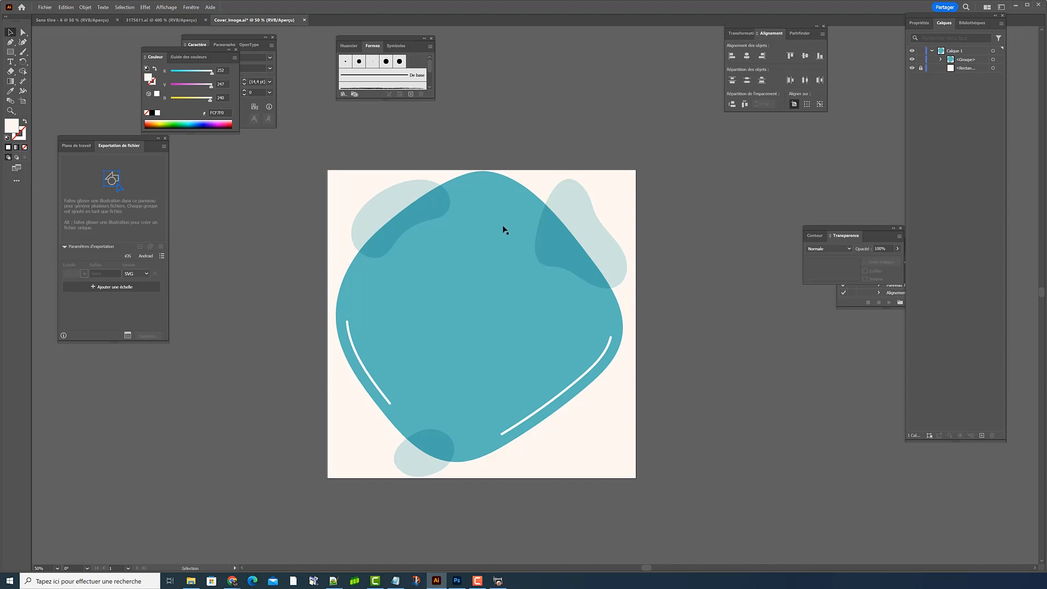
click(478, 221)
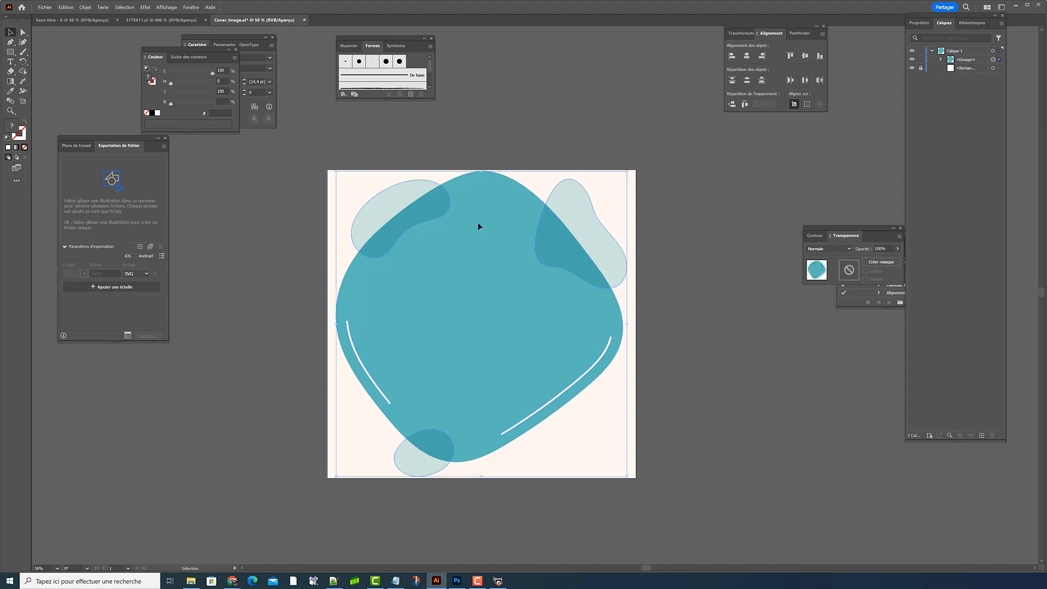
click(571, 113)
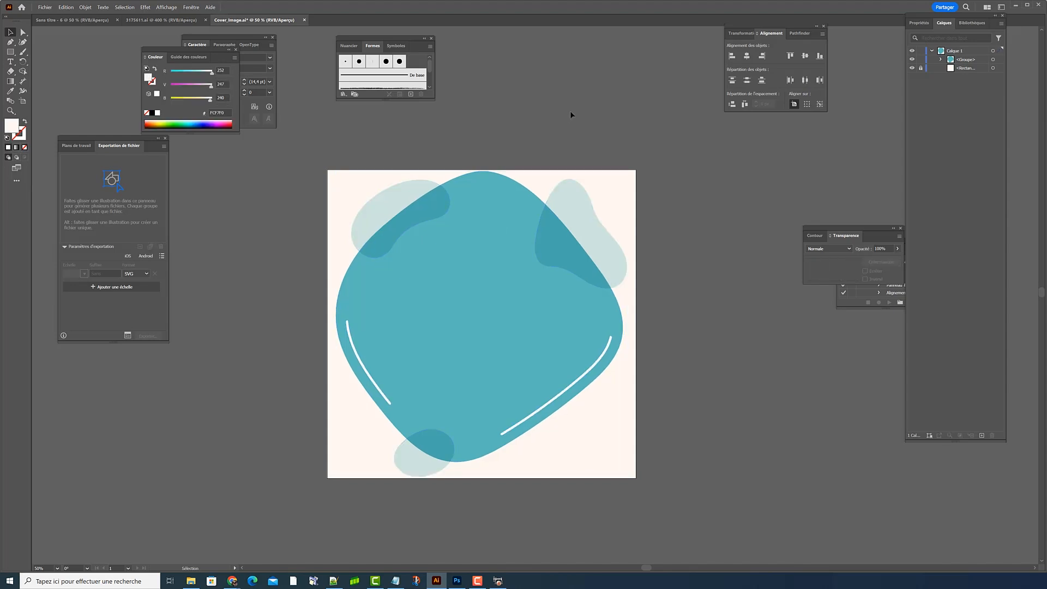
click(463, 240)
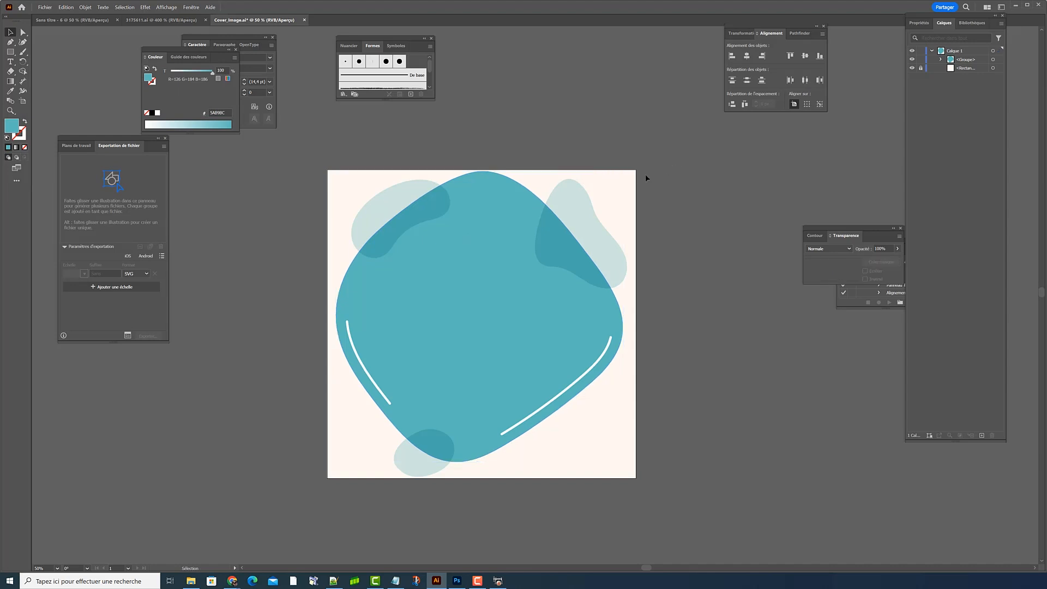
click(493, 206)
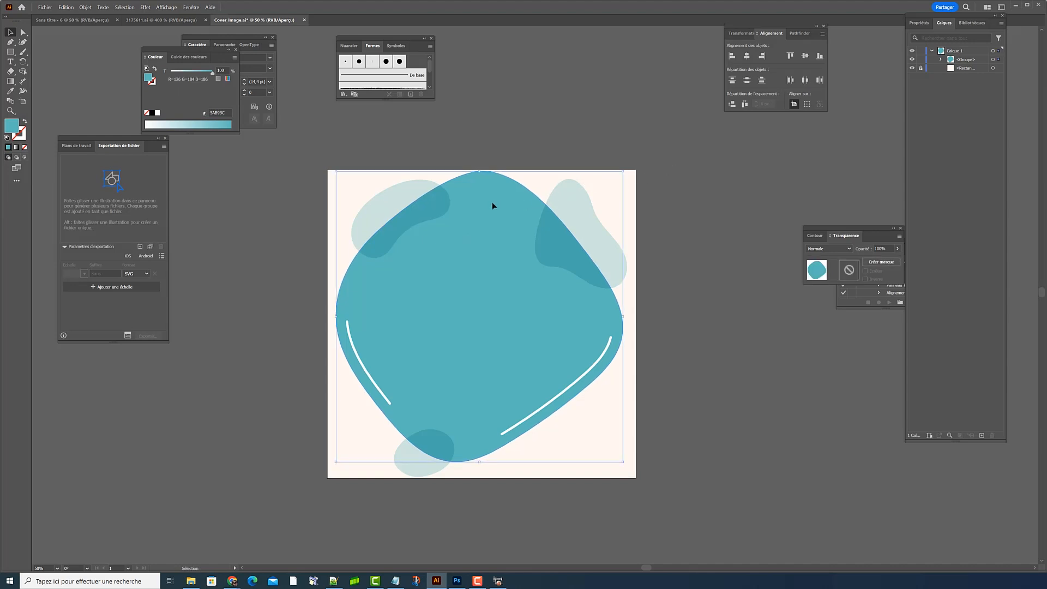
click(630, 136)
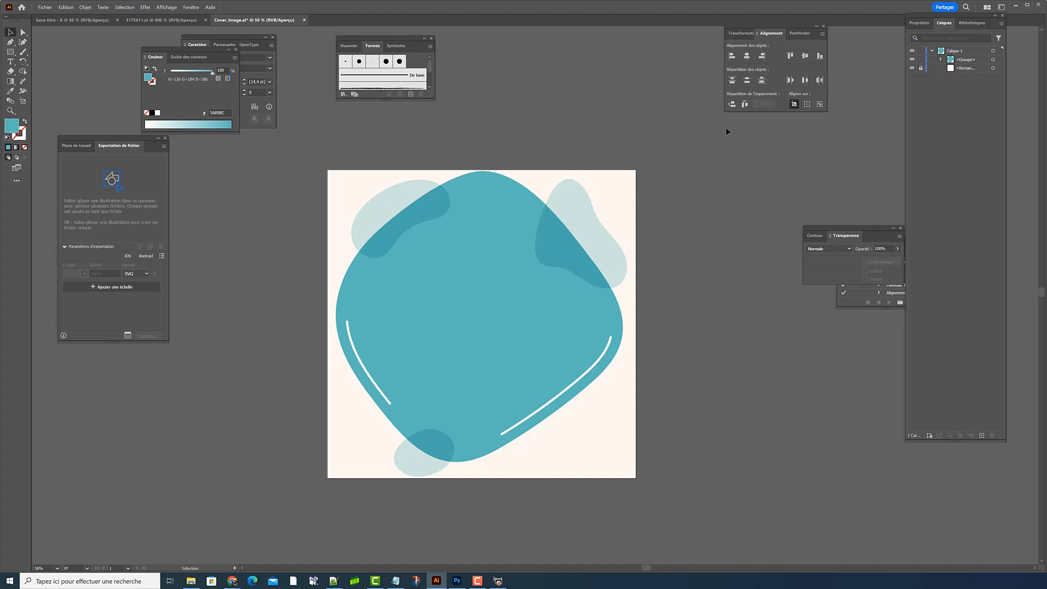
- Unlock the background rectangle, expand the blob group's contents and select only the large teal blob inside it
click(921, 68)
click(941, 60)
key(a)
key(v)
key(a)
click(490, 243)
key(v)
click(877, 121)
click(994, 111)
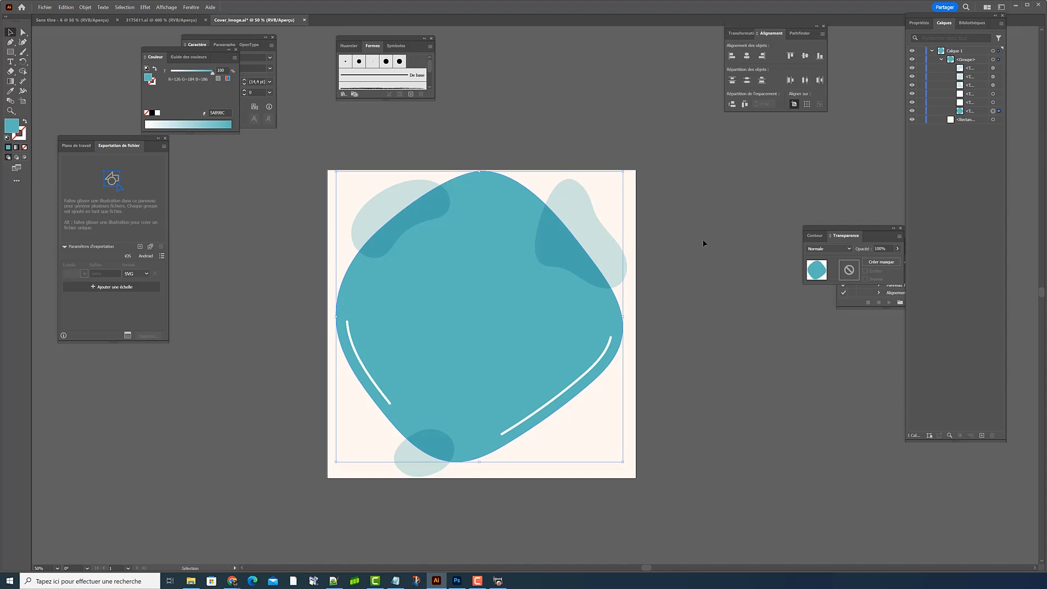
- Add the background rectangle to the selection and use Pathfinder subtraction to cut the large teal blob out of it
key(a)
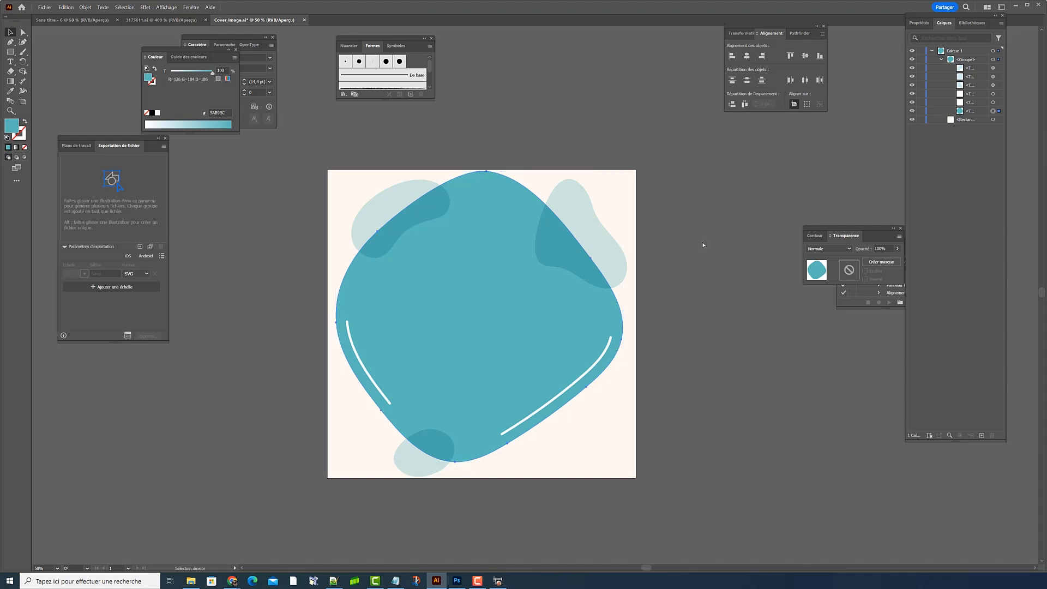
shift+click(617, 187)
key(v)
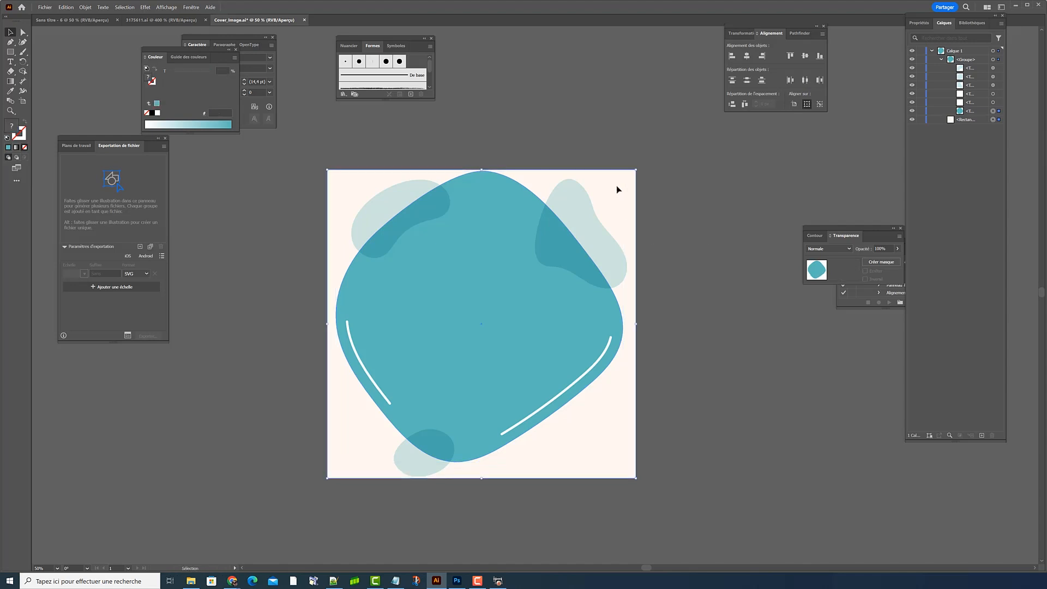
click(800, 34)
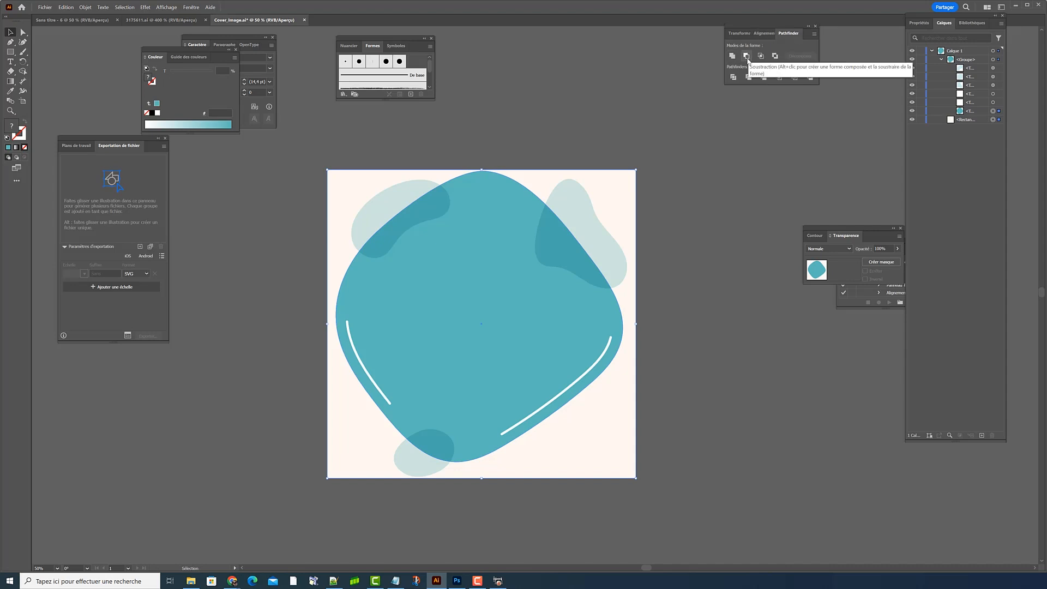
click(747, 57)
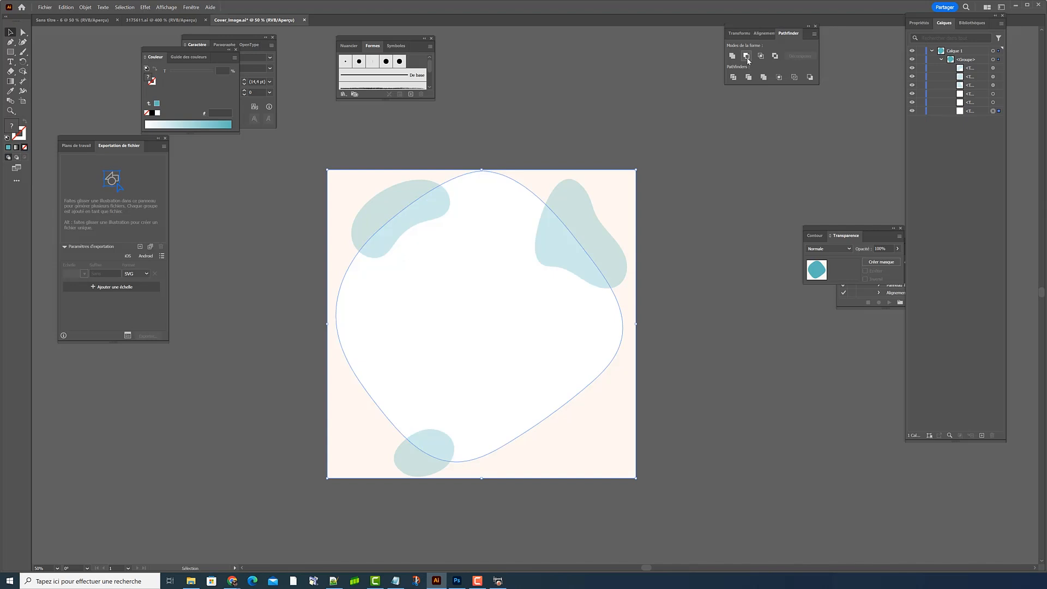
click(580, 110)
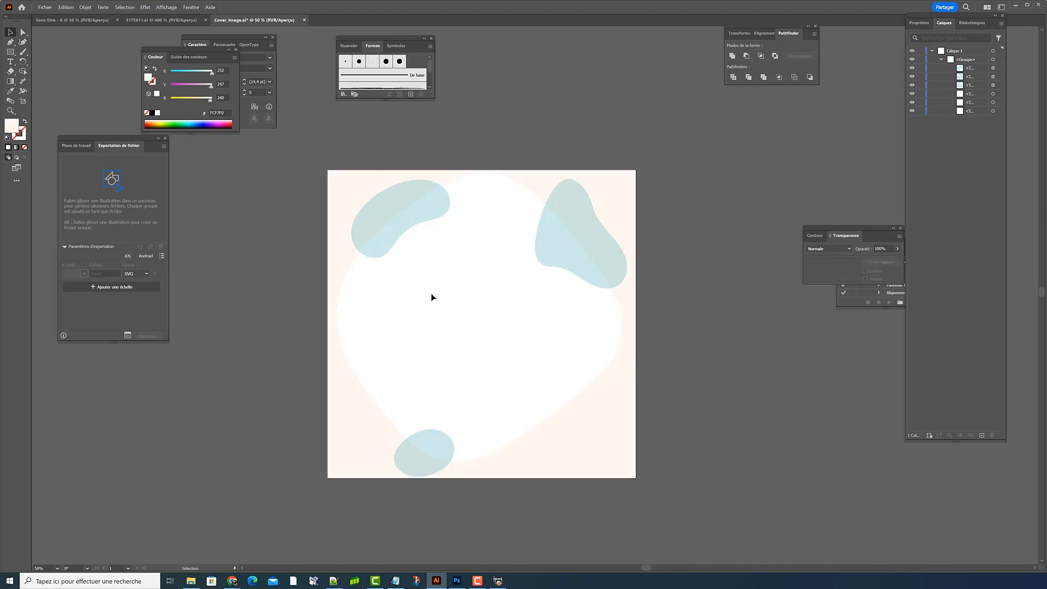
- Recolor the left curved white line with the cream background color using the Eyedropper
scroll(360, 396, up, 1)
key(super)
click(710, 334)
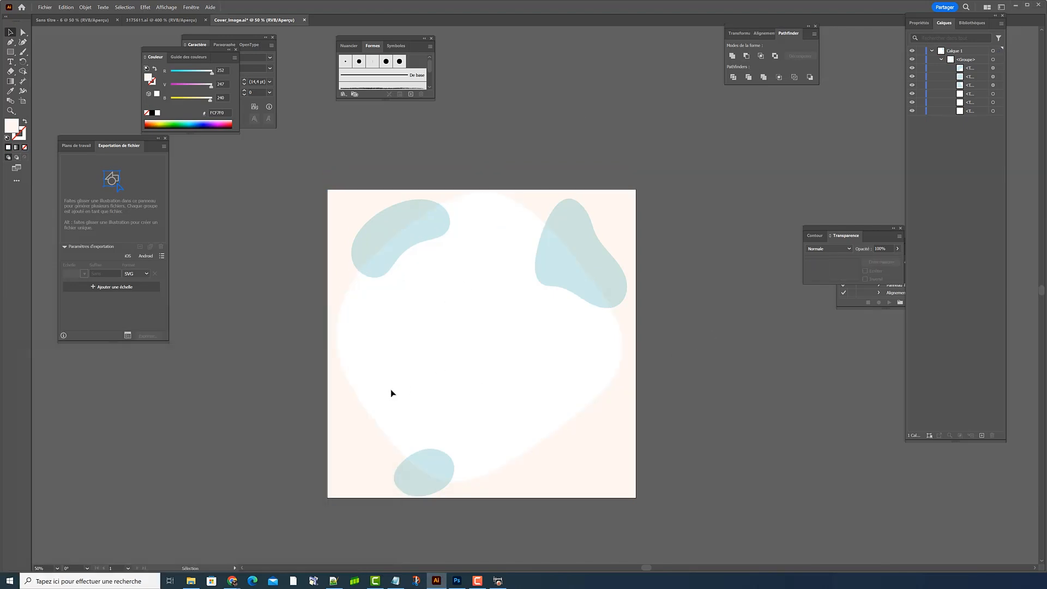
scroll(382, 394, up, 2)
drag(353, 362, 402, 407)
click(269, 324)
drag(355, 290, 314, 333)
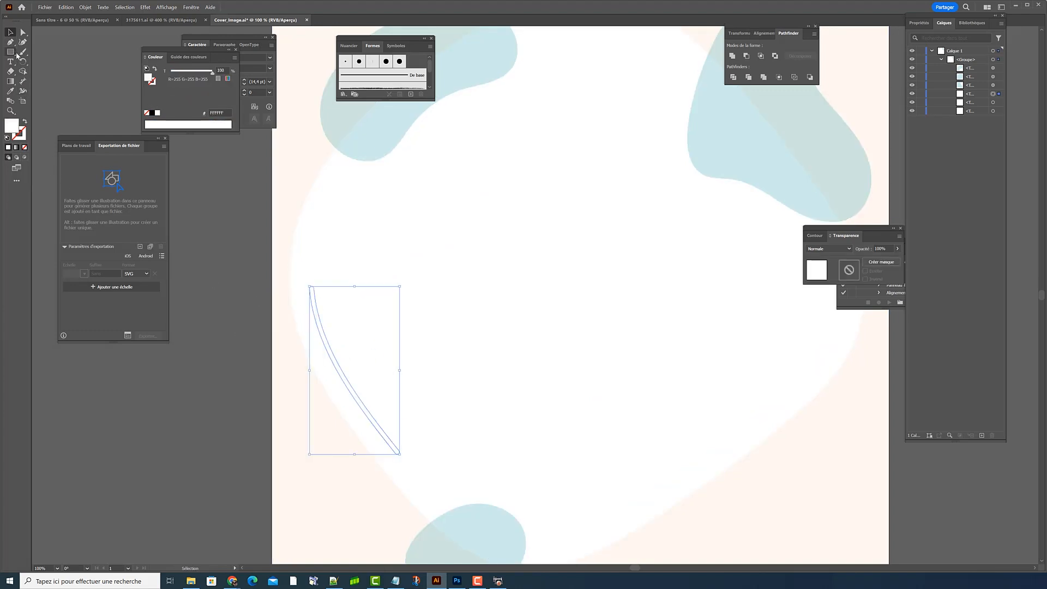
click(14, 93)
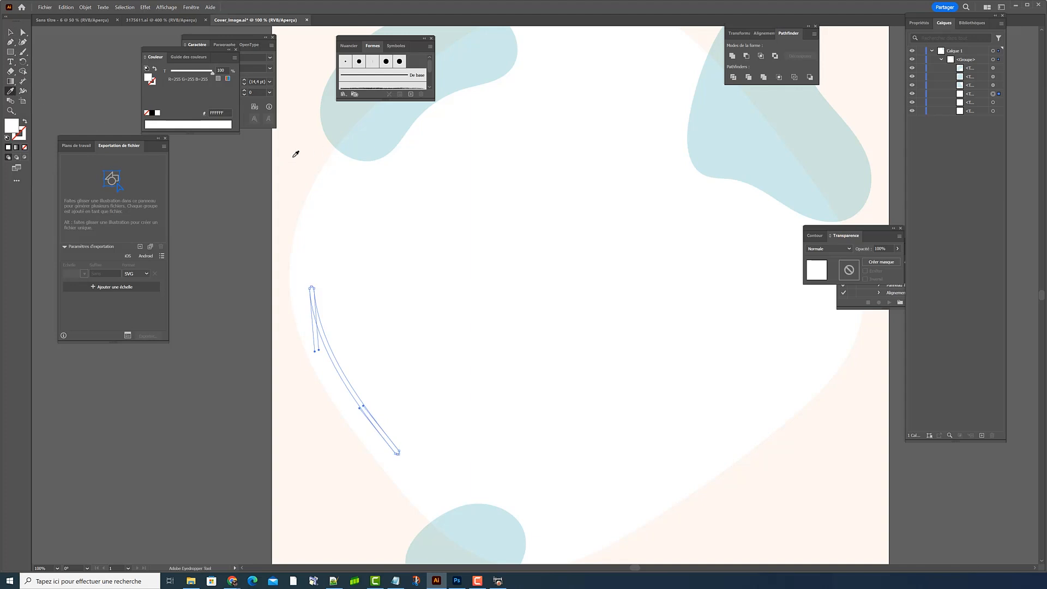
click(294, 157)
click(12, 33)
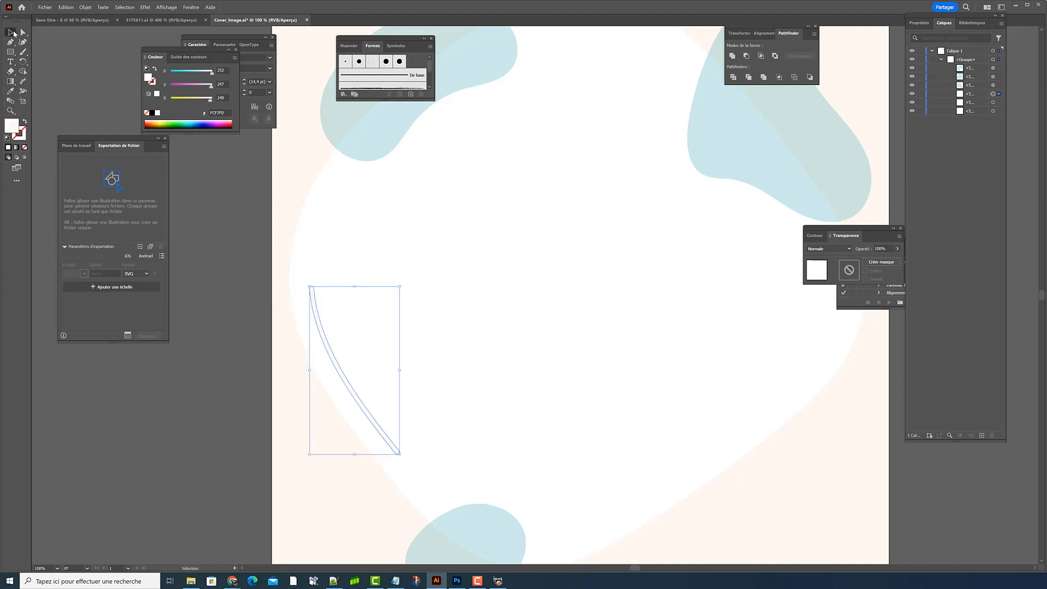
- Recolor the right curved white line with the same cream background color using the Eyedropper
drag(715, 301, 809, 402)
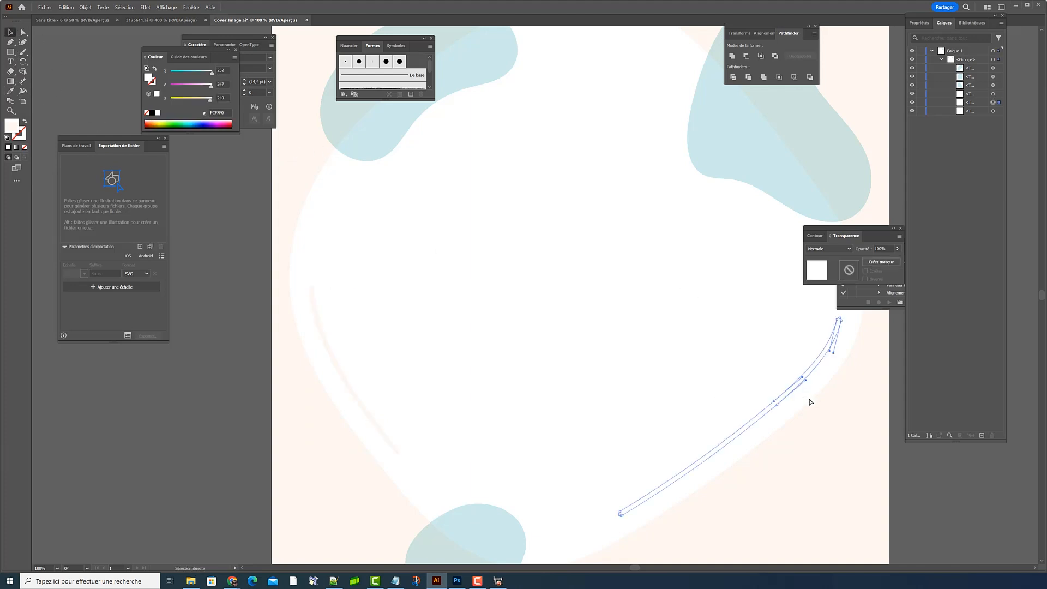
click(10, 91)
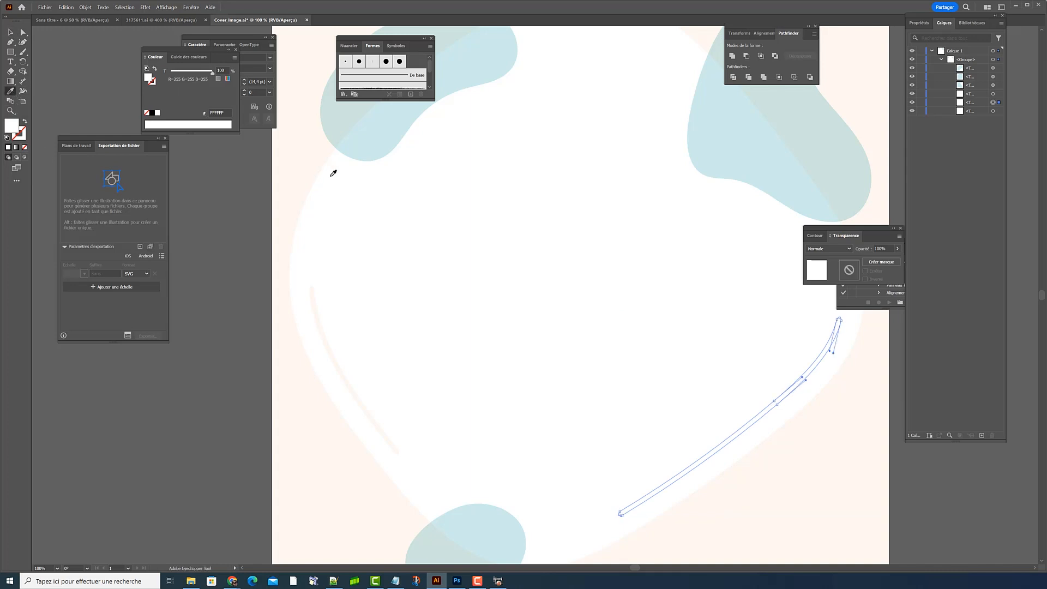
click(314, 148)
click(10, 33)
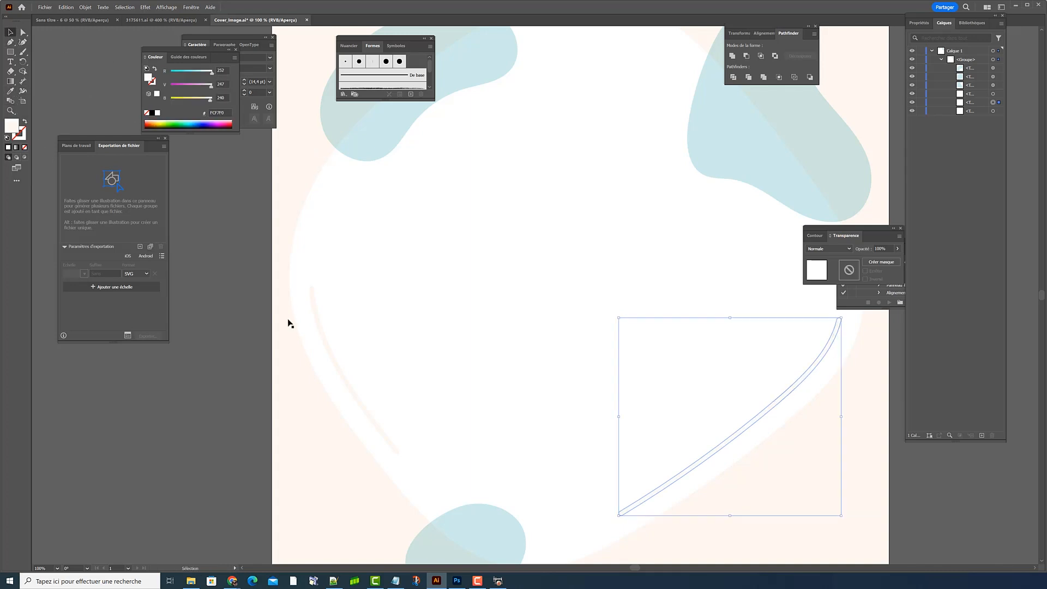
scroll(289, 321, down, 3)
click(589, 276)
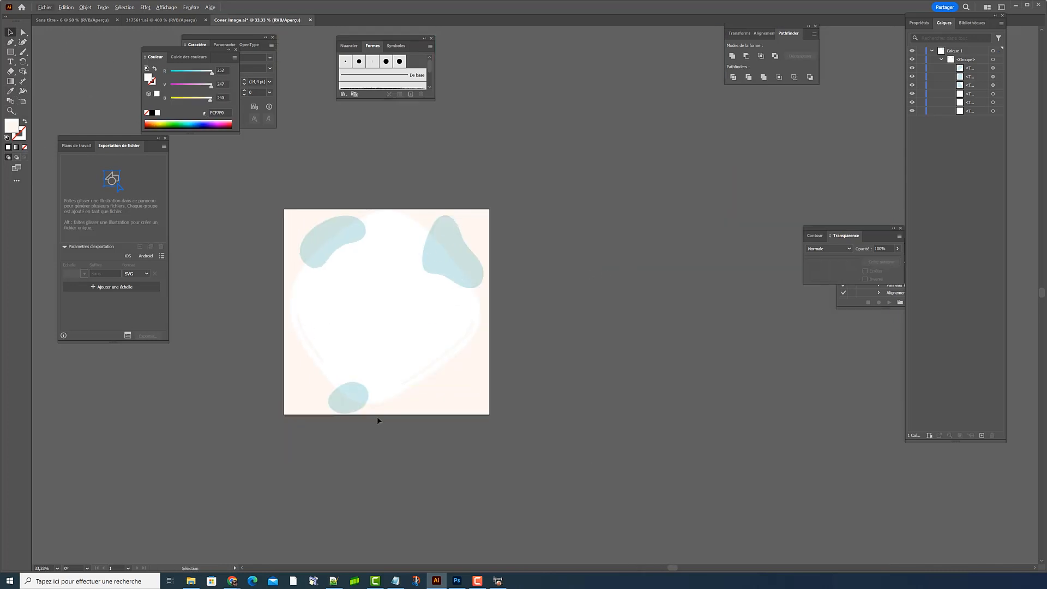
- Switch to Chrome, sample the tan bar's color #C9A989 below the photo in the Kehio Editor preview, and return to Illustrator
click(232, 581)
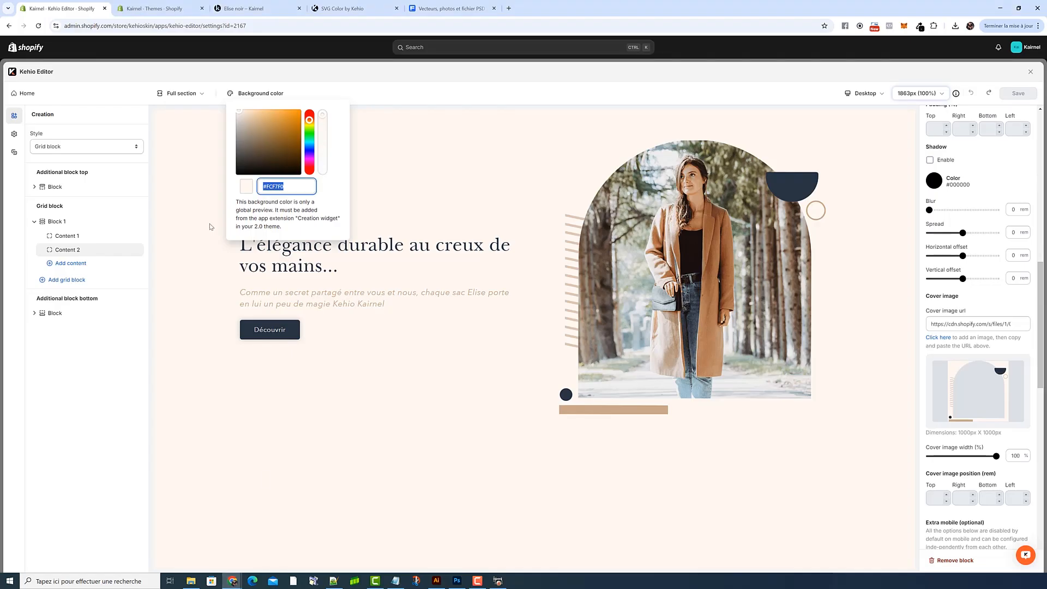
click(920, 26)
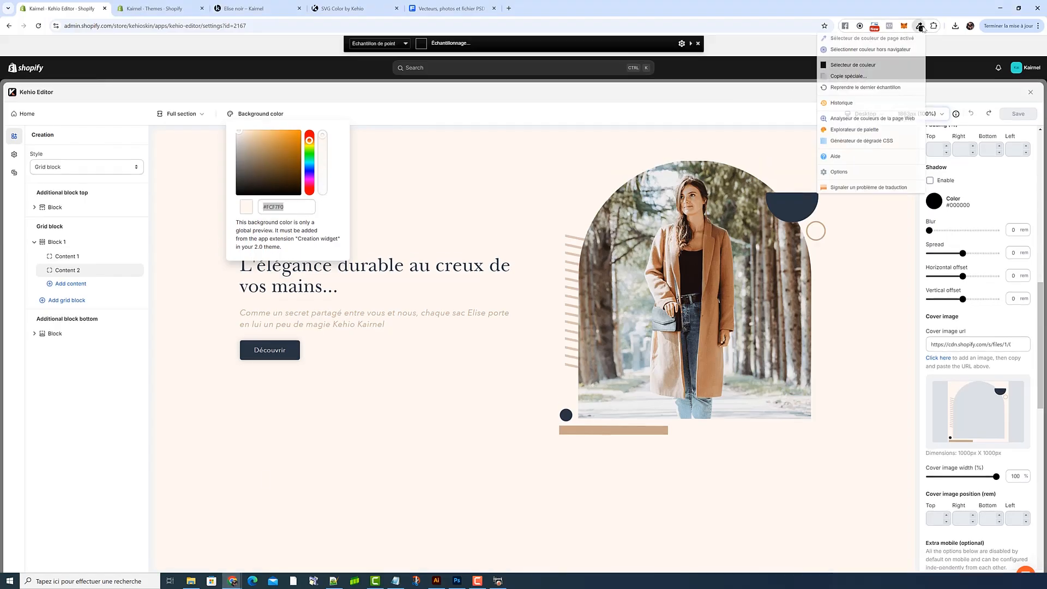
click(610, 431)
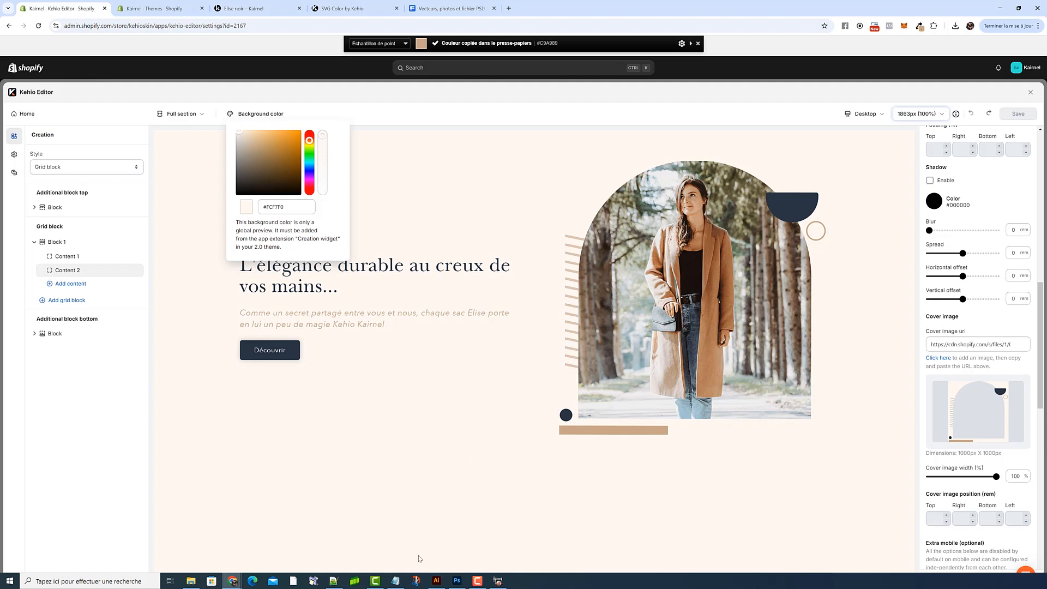
click(436, 581)
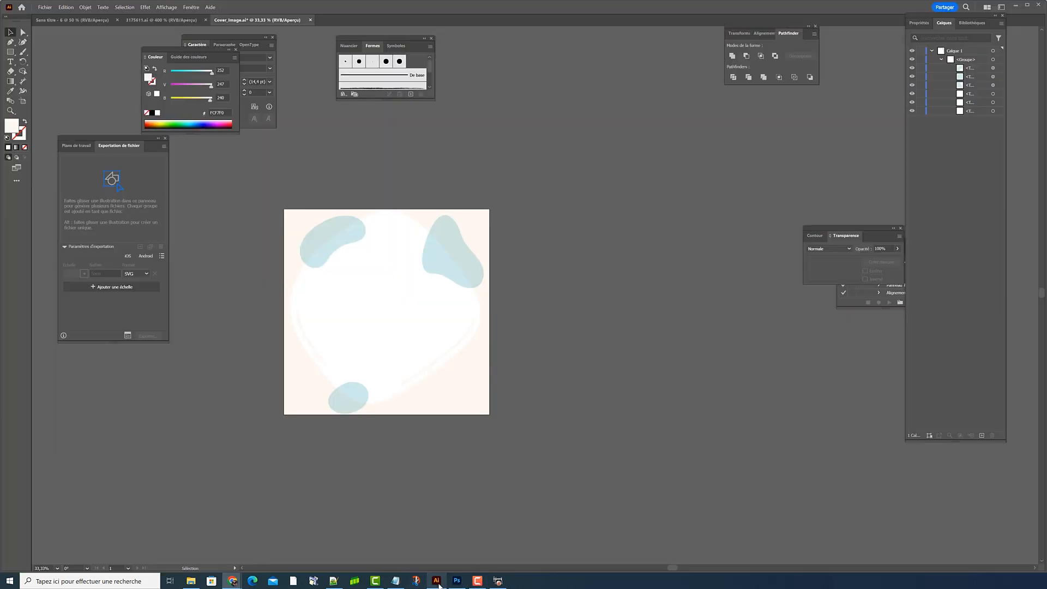
- Set the upper-right teal blob's fill color to #C9A989
click(436, 259)
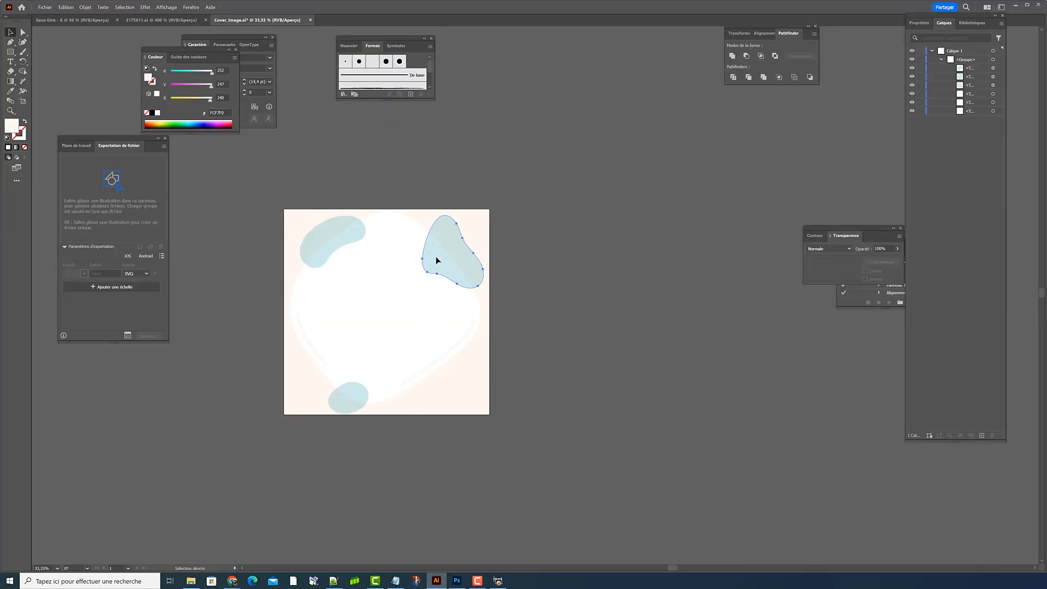
double_click(12, 126)
text(C9A989)
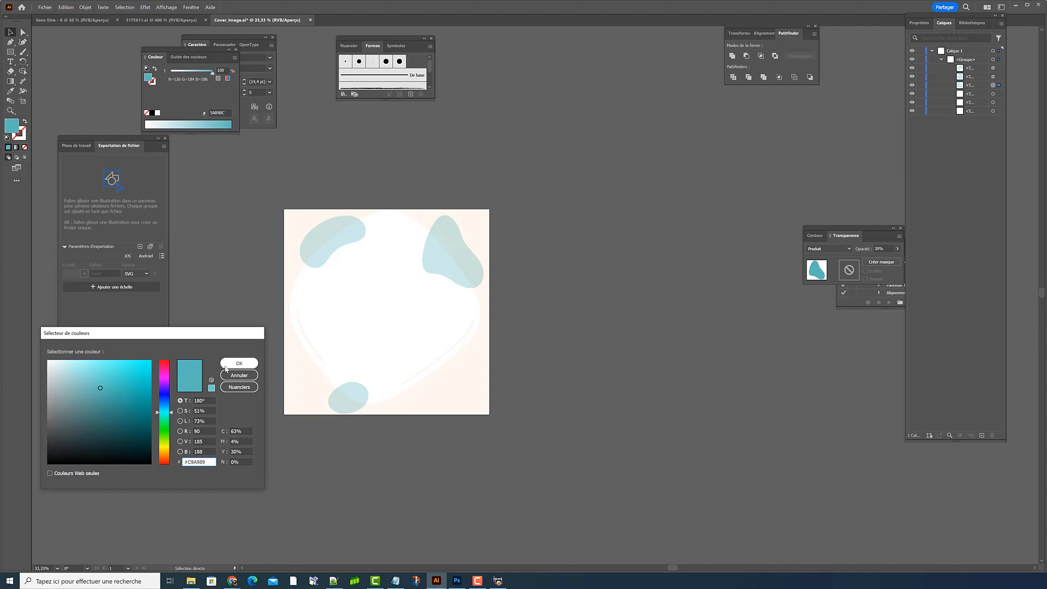
key(Return)
- Set the upper-left teal blob's fill color to #C9A989
click(327, 252)
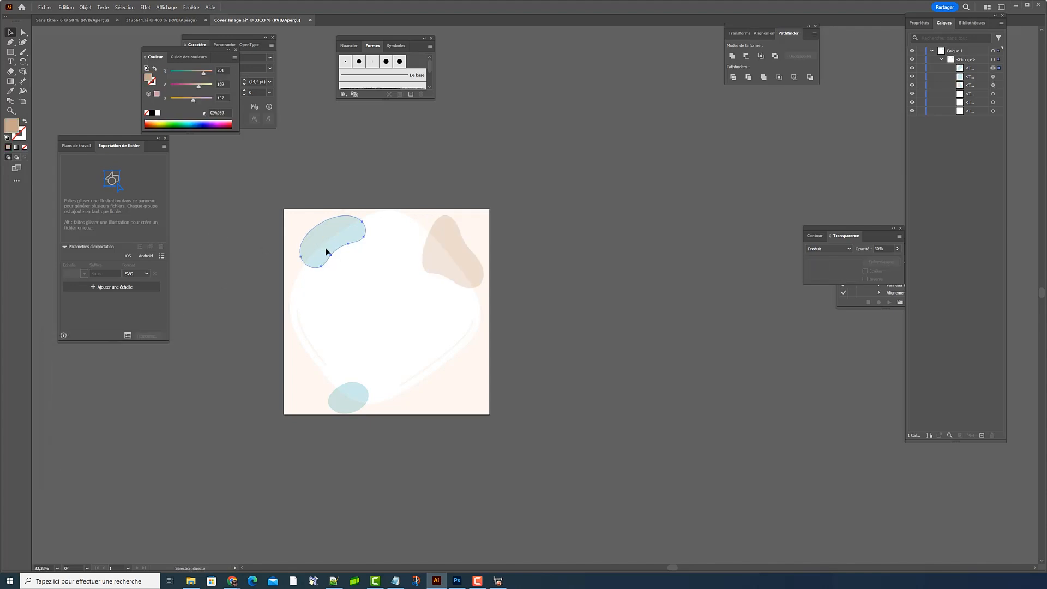
double_click(13, 128)
text(C9A989)
key(Return)
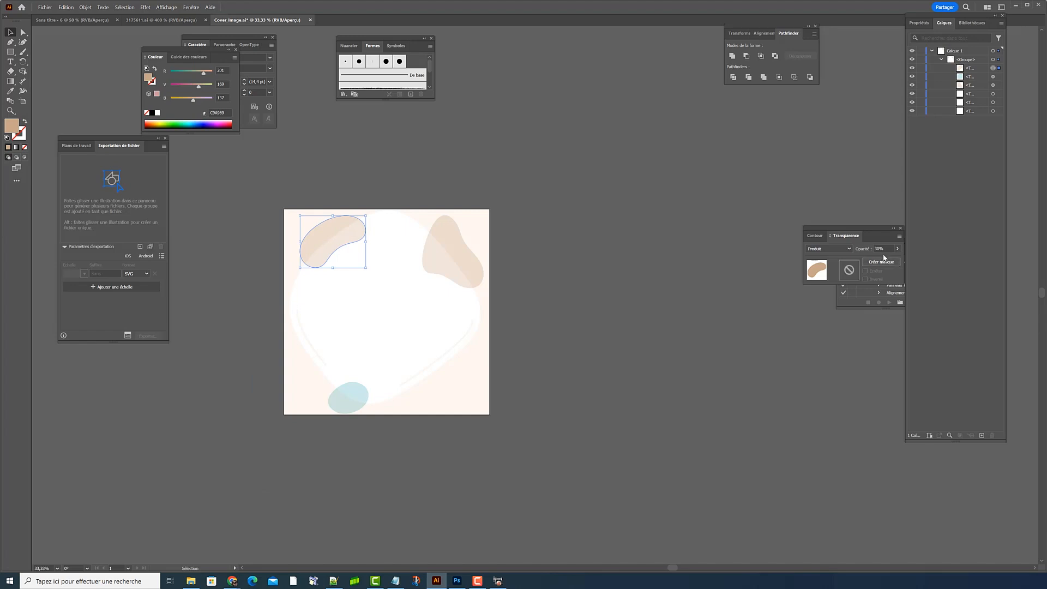
- Try raising the upper-left blob's opacity to 49% and undo the change
click(868, 249)
click(898, 249)
drag(877, 259, 881, 260)
click(674, 270)
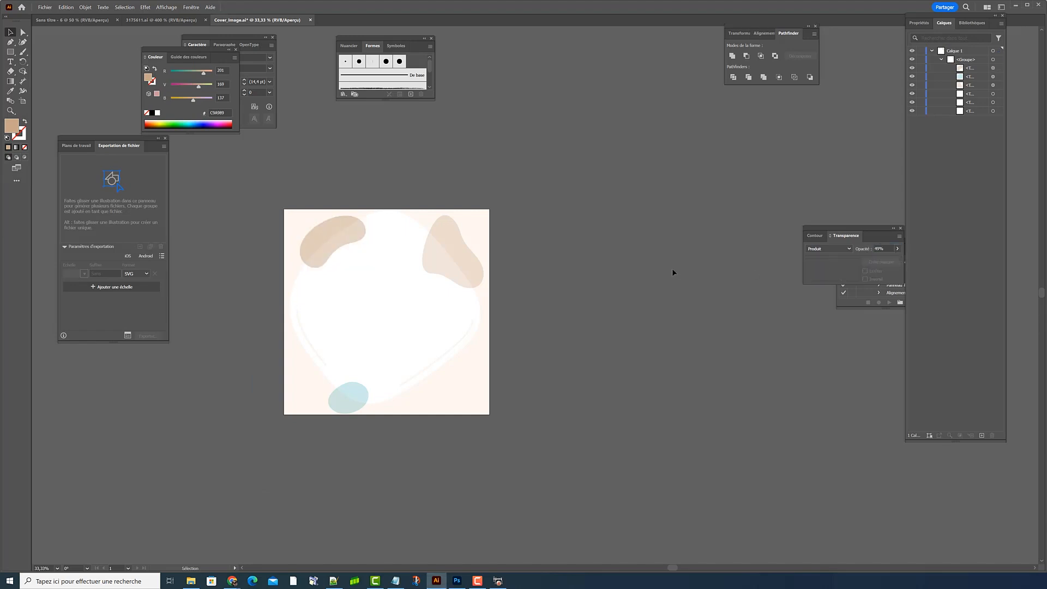
key(ctrl+z)
click(392, 393)
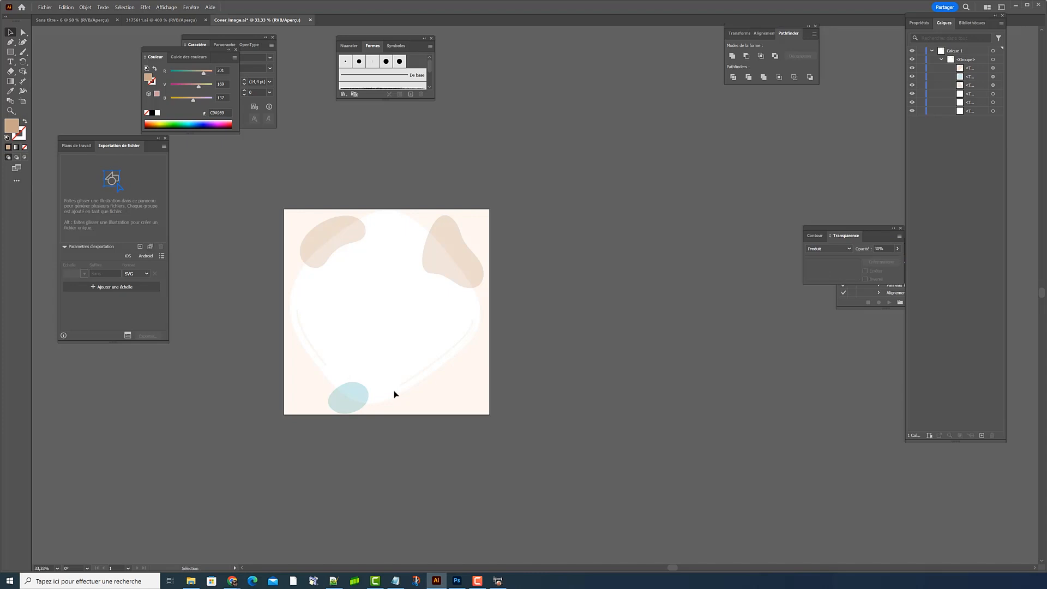
- Set the fill color of the small teal oval at the artboard's lower edge to #C9A989
click(356, 397)
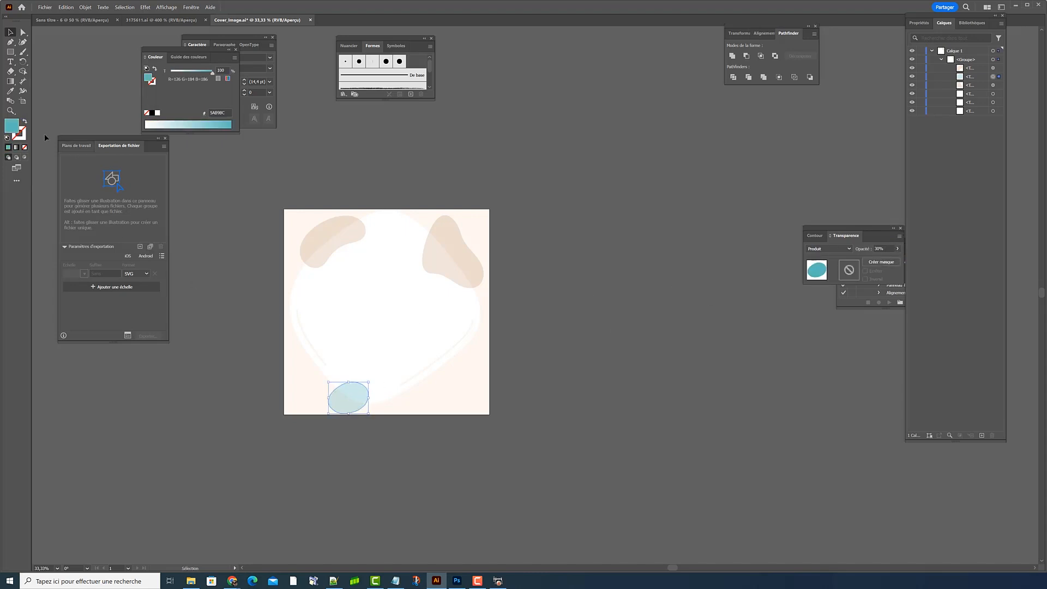
double_click(11, 126)
text(#C9A989)
click(239, 363)
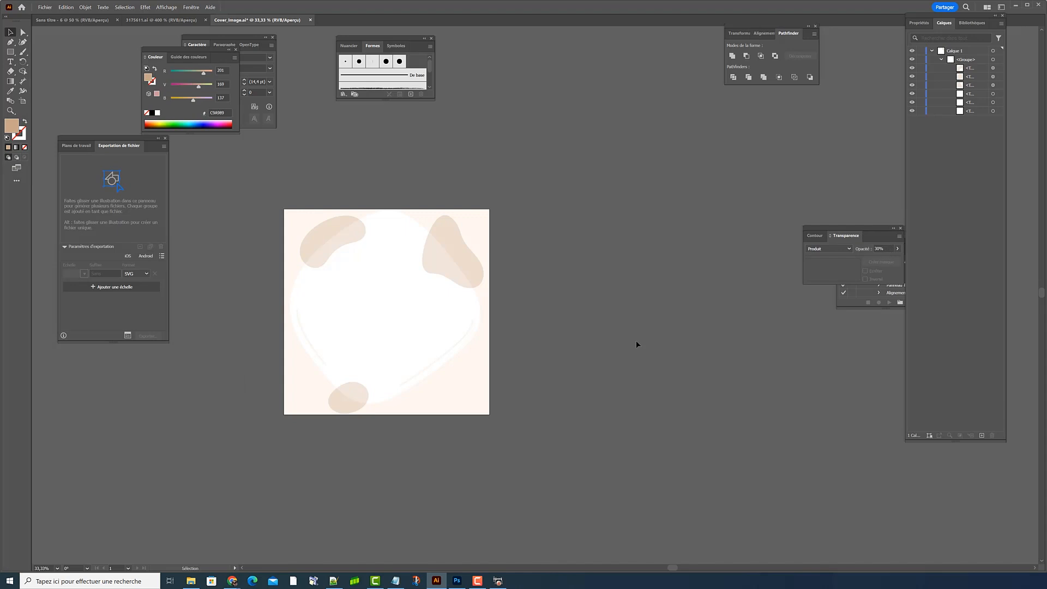
- Rotate the upper-left tan blob slightly counterclockwise and move it down a little over the cutout's edge
click(346, 249)
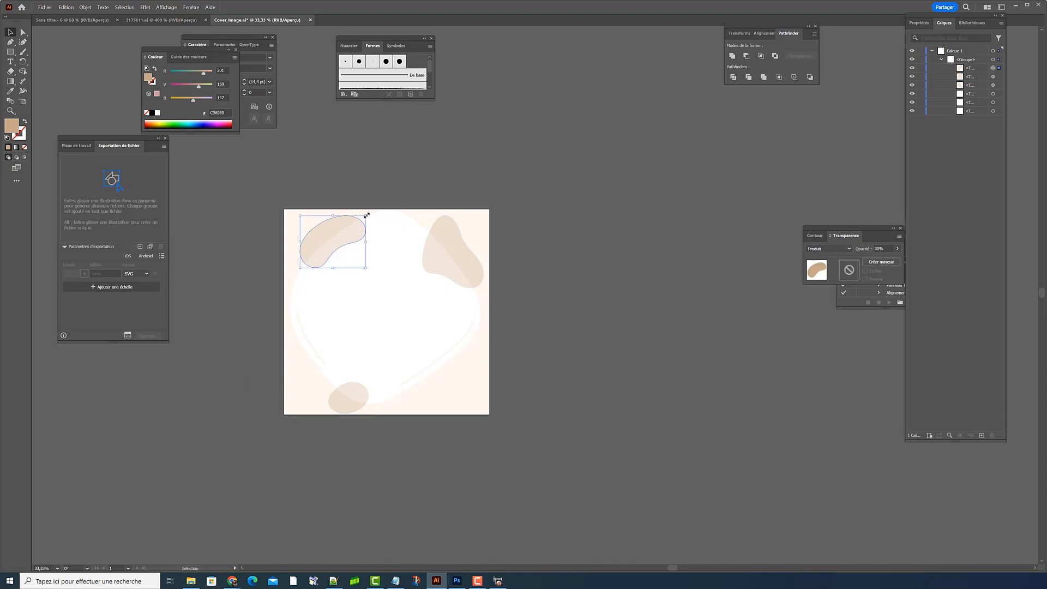
drag(369, 211, 361, 199)
mouse_move(339, 235)
mouse_down()
mouse_move(332, 270)
mouse_move(342, 255)
mouse_up()
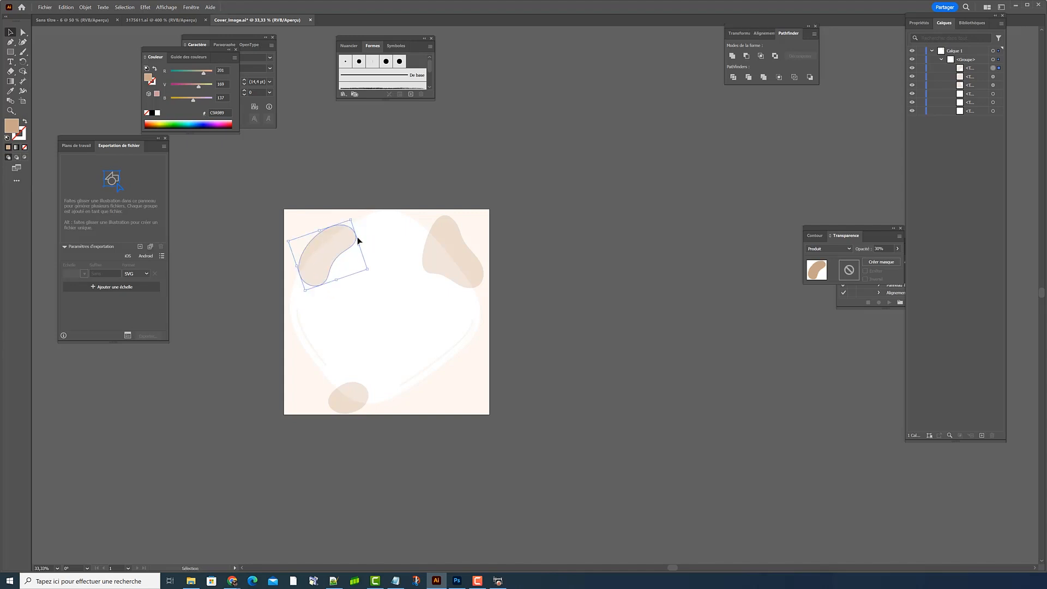
- Delete the upper-left and upper-right tan blobs
key(Delete)
click(425, 254)
key(Delete)
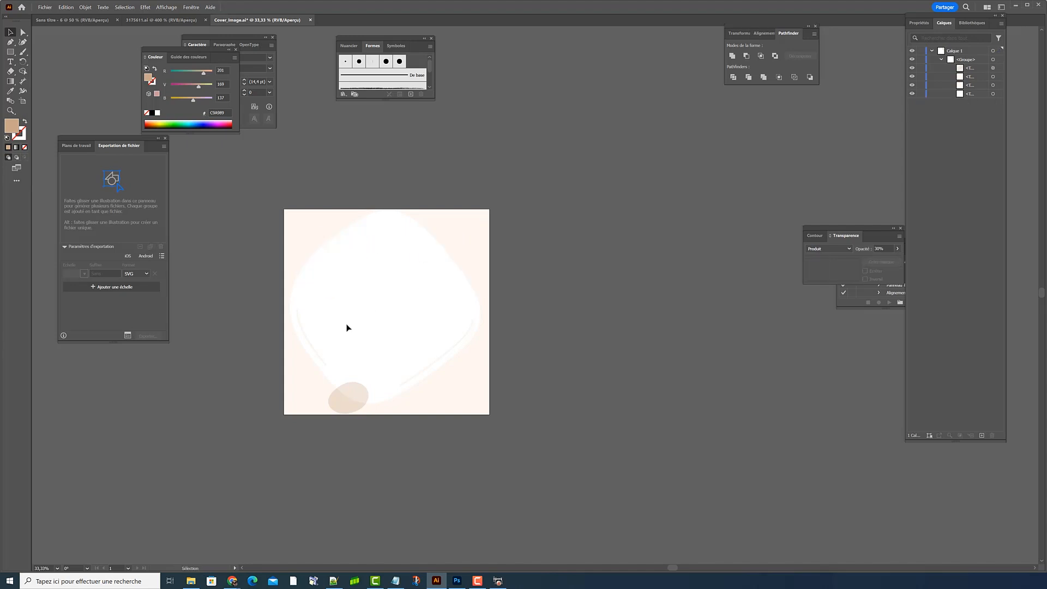
- Move the remaining small tan oval to the artboard's upper-right corner, along the edge of the blob cutout
click(360, 397)
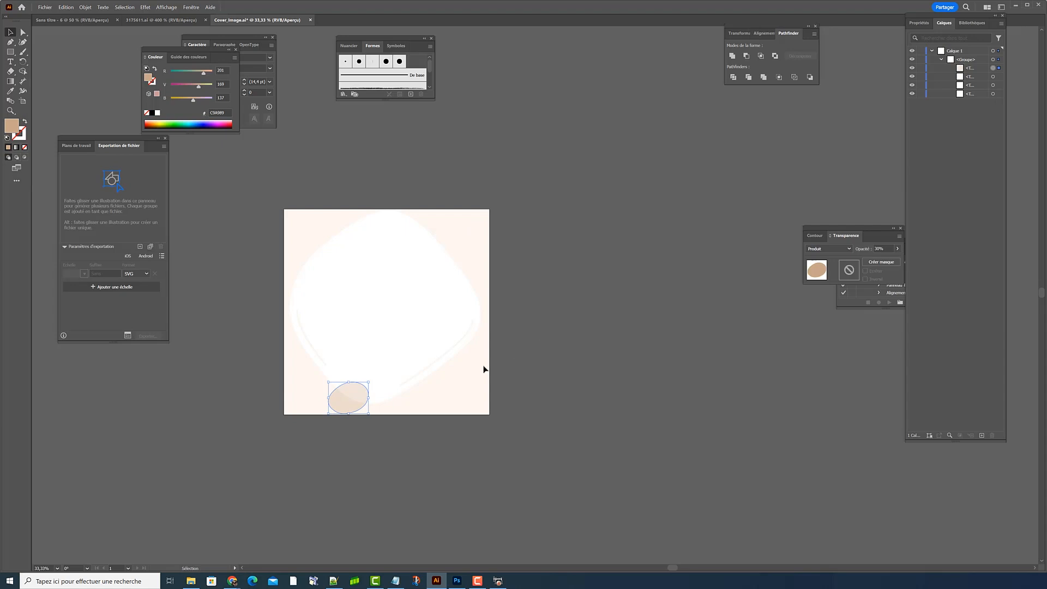
drag(352, 385, 452, 244)
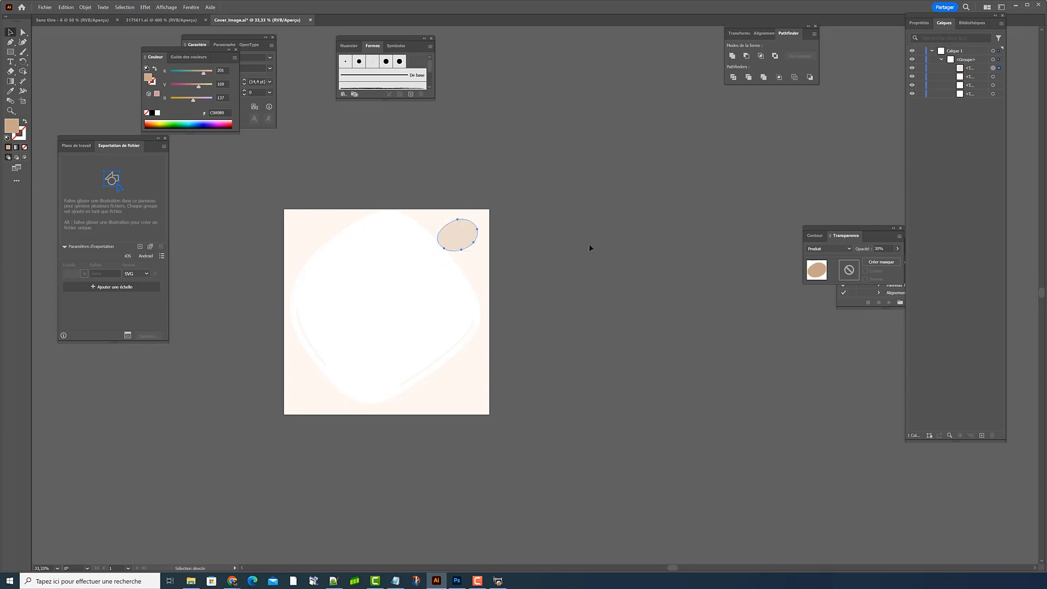
- Undo the small oval's move, the deletion of the two upper blobs, the upper-left blob's repositioning and the oval's fill change
key(ctrl+z)
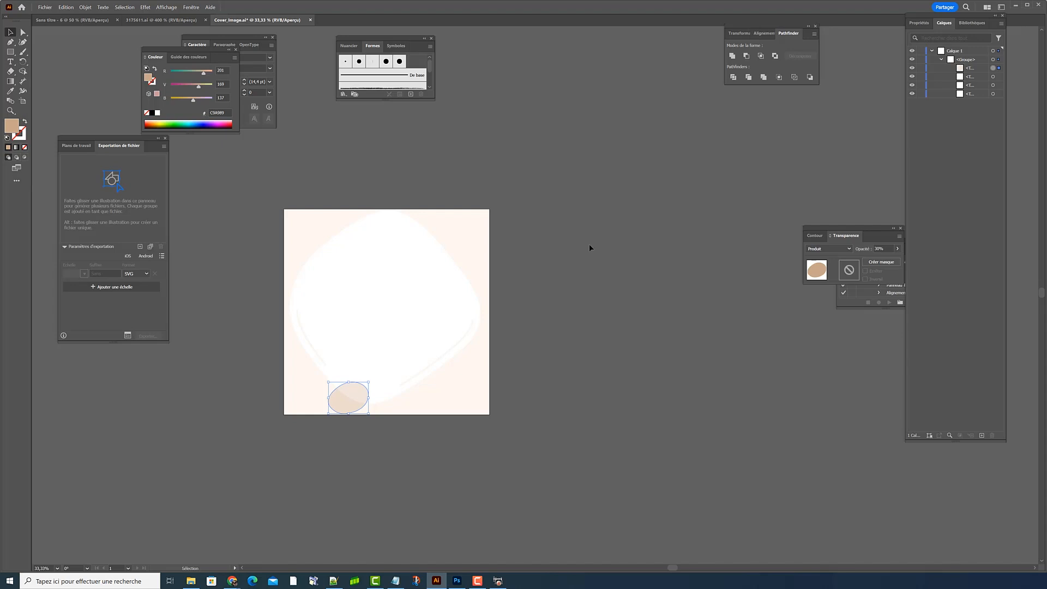
key(ctrl+z)
key(ctrl+z)
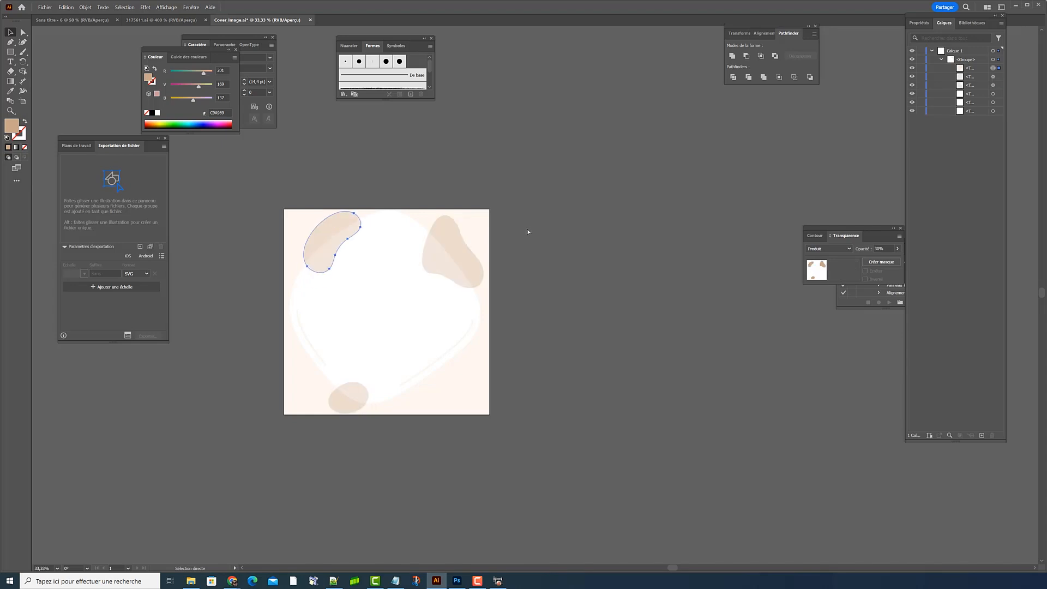
key(ctrl+z)
key(ctrl+z)
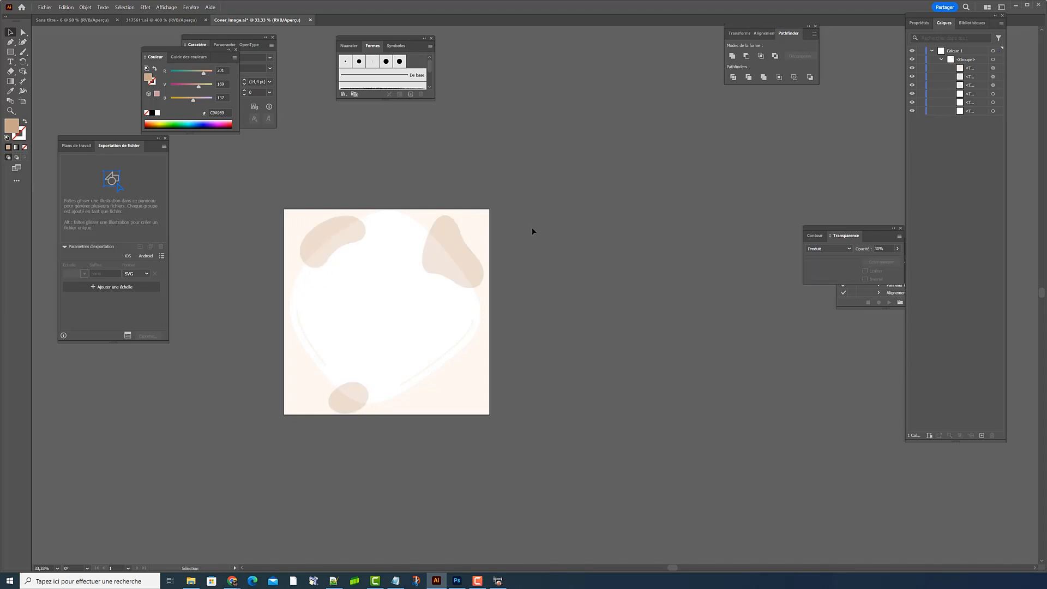
key(ctrl+z)
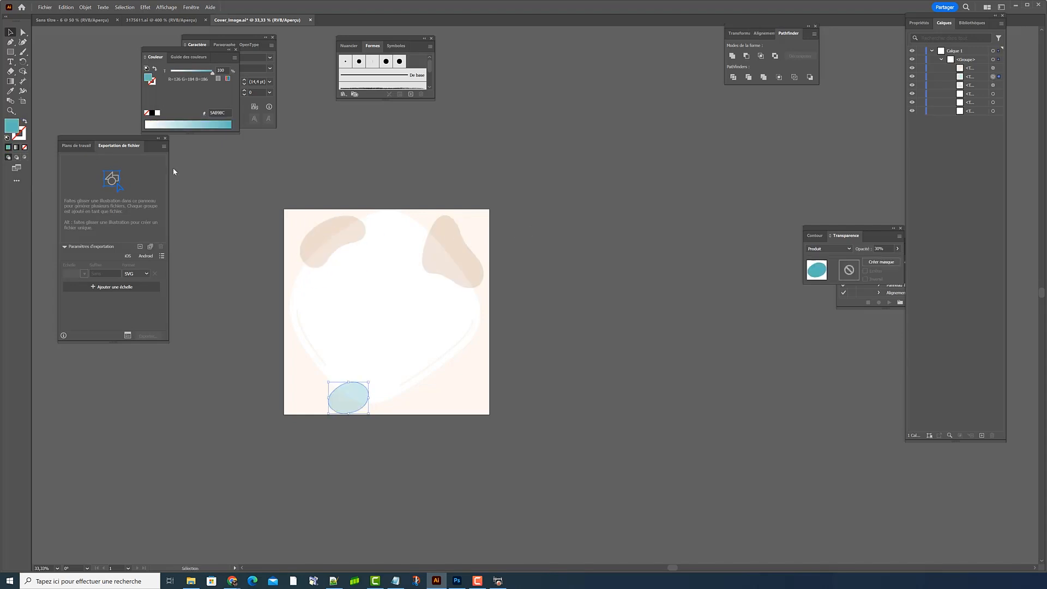
- Reapply the #C9A989 fill to the small teal oval at the artboard's lower edge and deselect it
double_click(13, 127)
text(#C9A989)
click(239, 363)
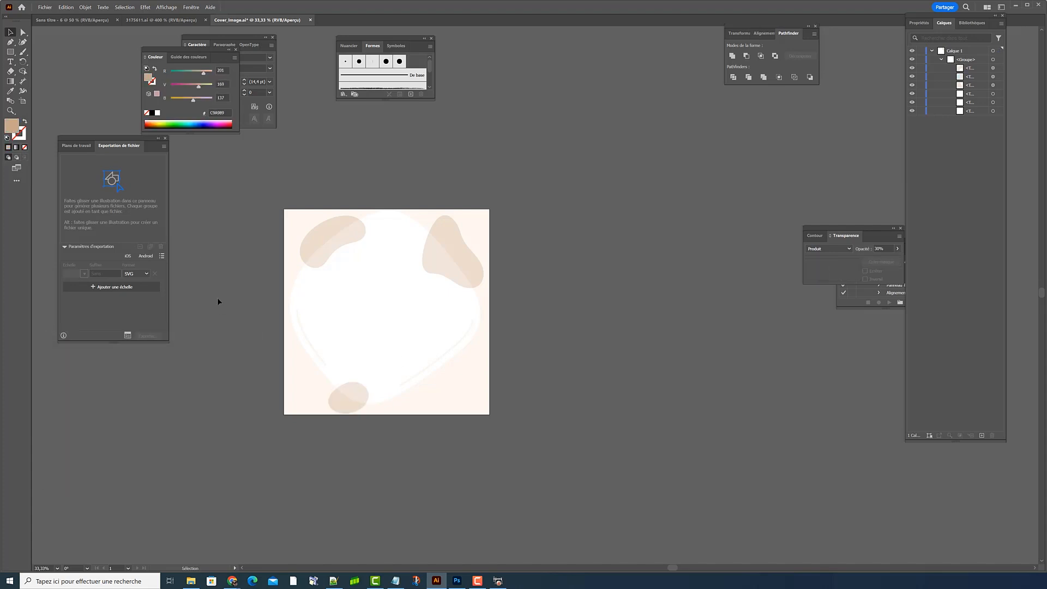
- Ungroup the cover artwork so that all its paths sit directly in Calque 1
click(976, 71)
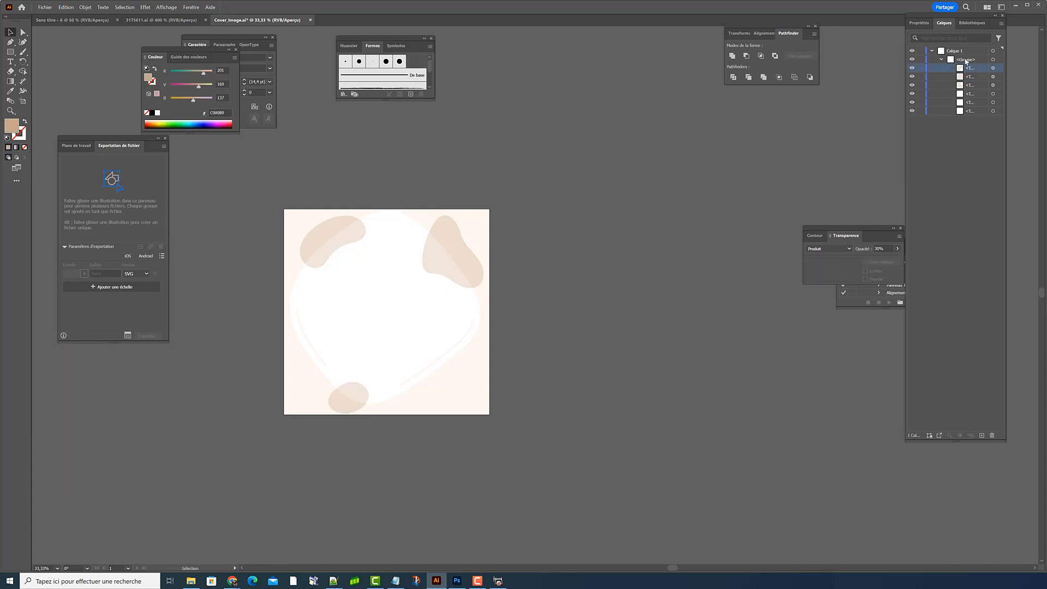
shift+click(970, 110)
key(ctrl+shift+g)
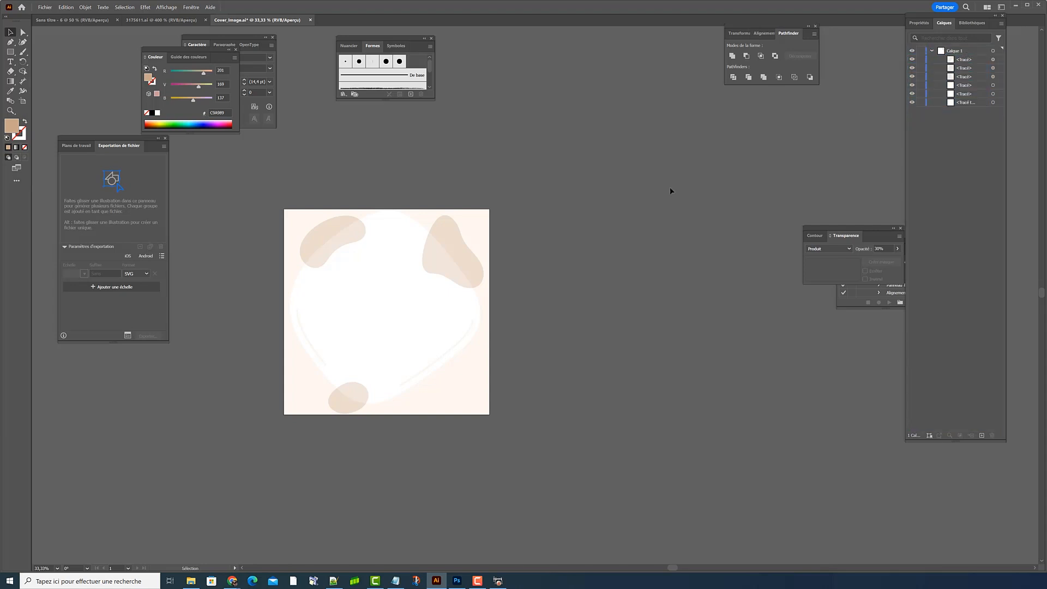
- Save a copy of the artwork in Téléchargements as an SVG file named Cover_Image_Test, using the SVG 1.1 profile
click(45, 7)
click(60, 86)
click(123, 210)
click(127, 253)
double_click(112, 200)
click(113, 199)
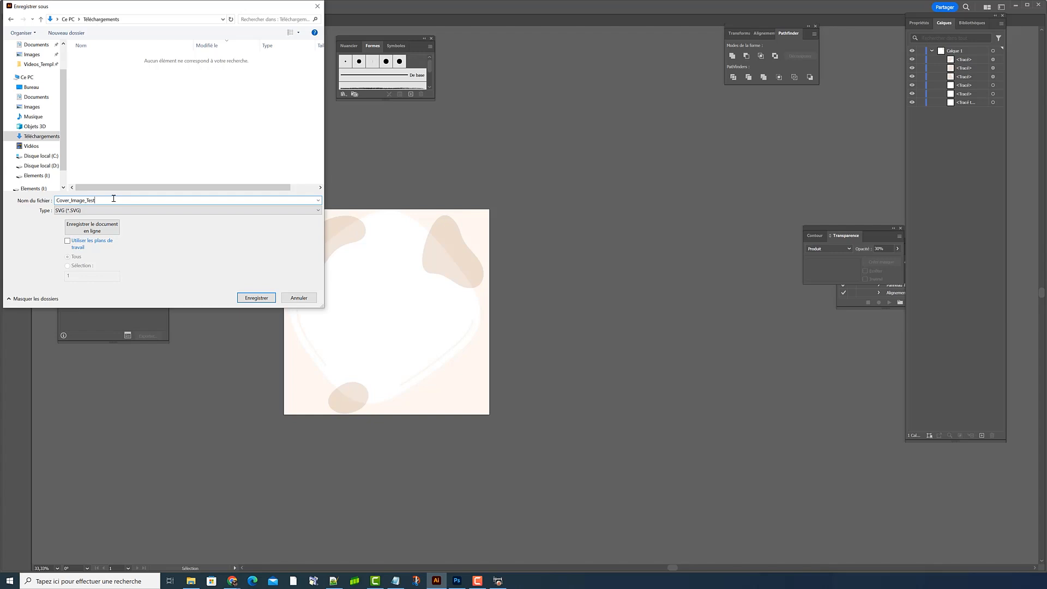
click(255, 299)
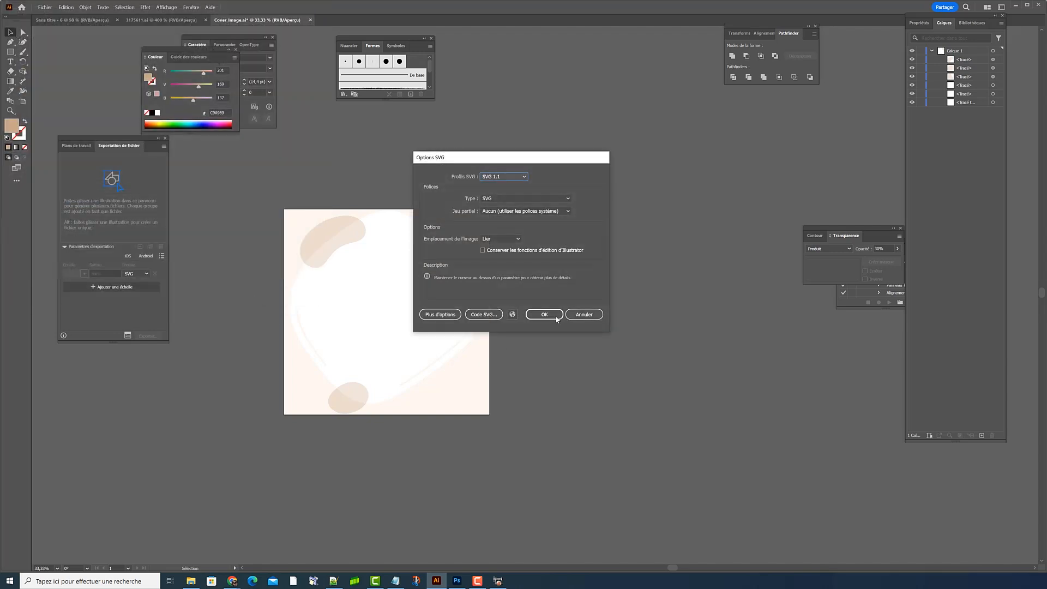
click(556, 318)
- Switch to File Explorer, check the size of Cover_Image_Test in Téléchargements and sort the files by modification date
click(192, 581)
drag(622, 230, 484, 169)
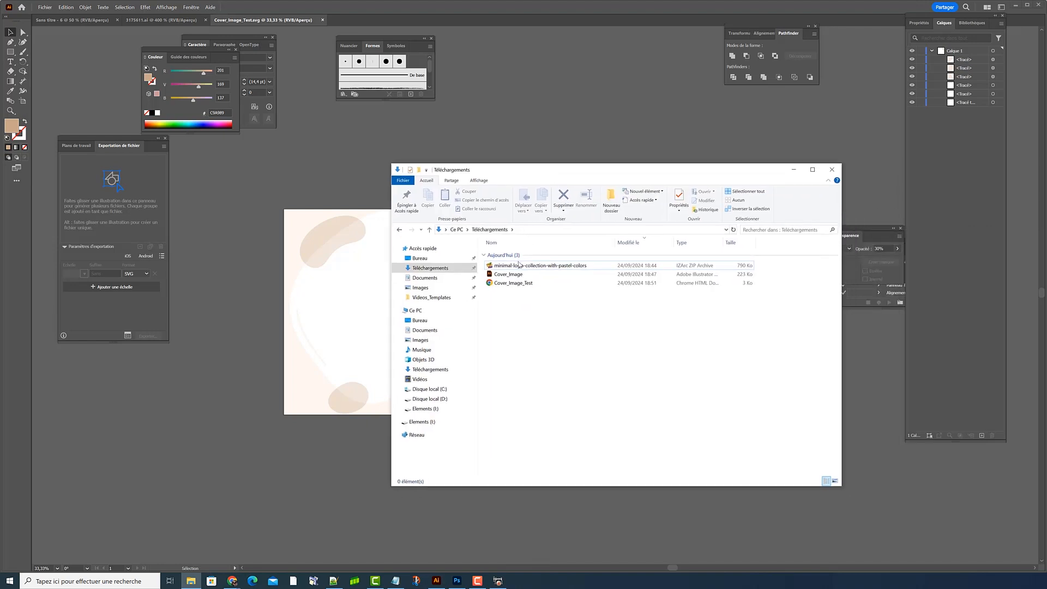
click(508, 284)
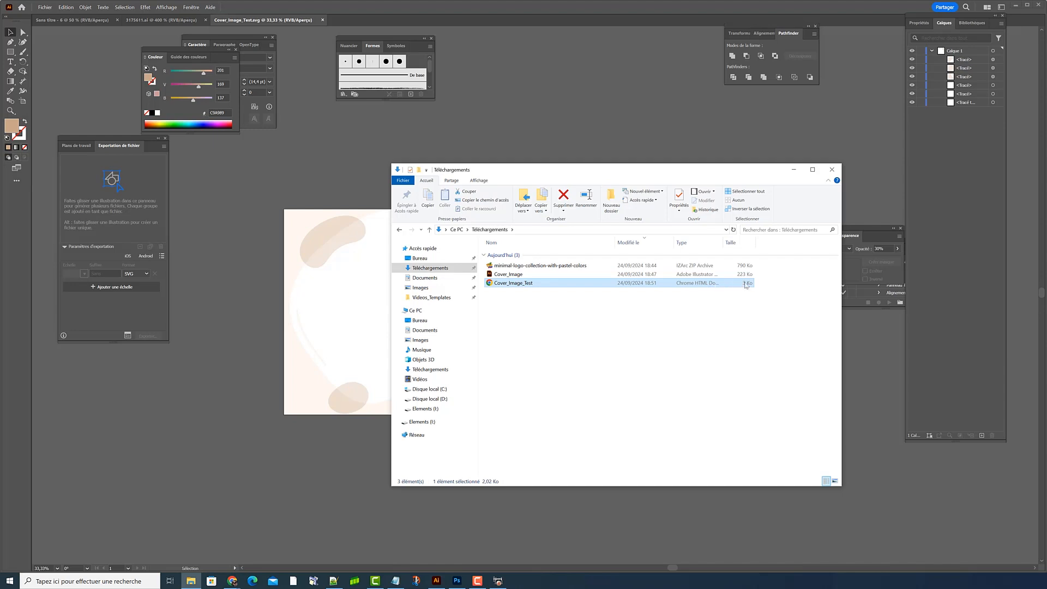
click(628, 242)
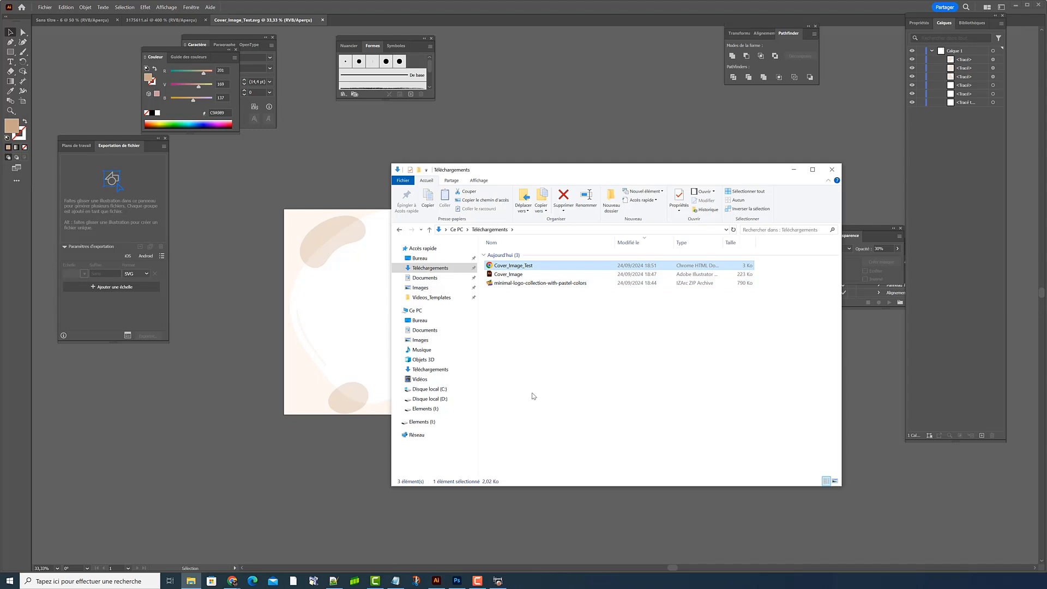
- Switch to Chrome, open the Shopify Files page from the Cover image settings and upload Cover_Image_Test
click(232, 581)
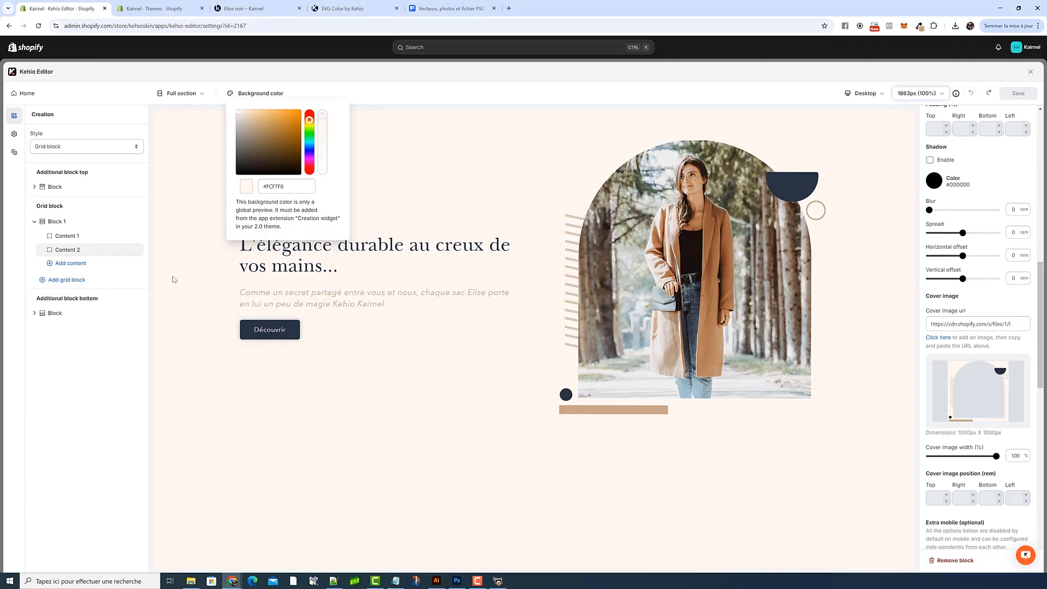
click(168, 220)
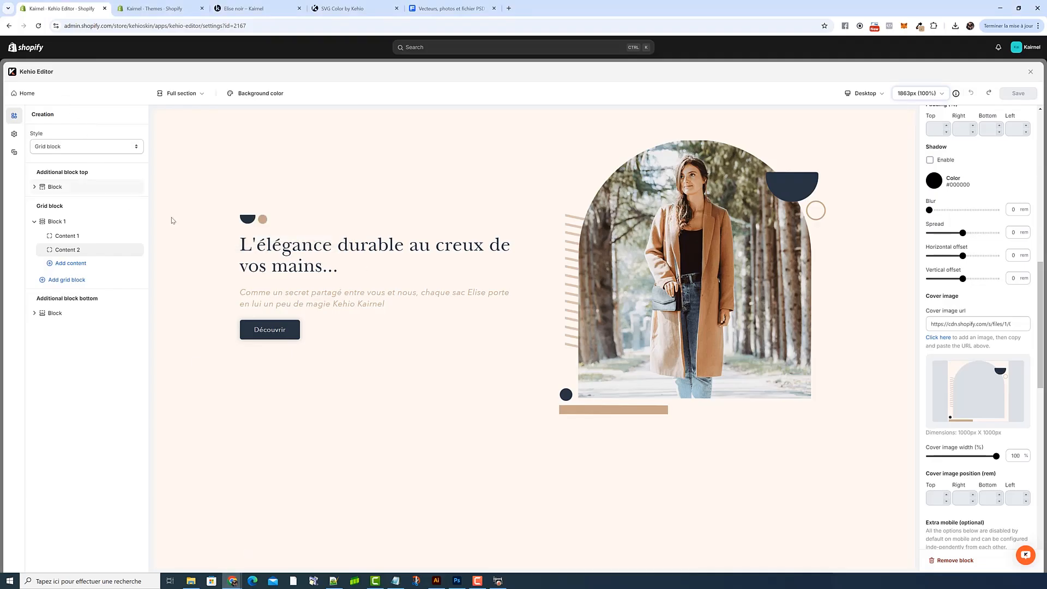
click(938, 338)
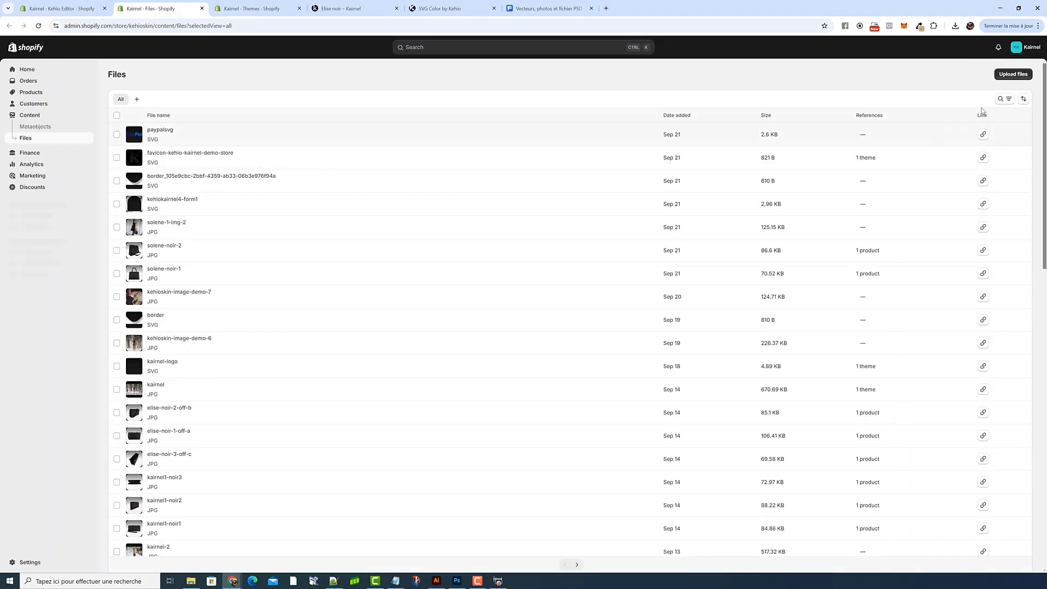
click(1007, 76)
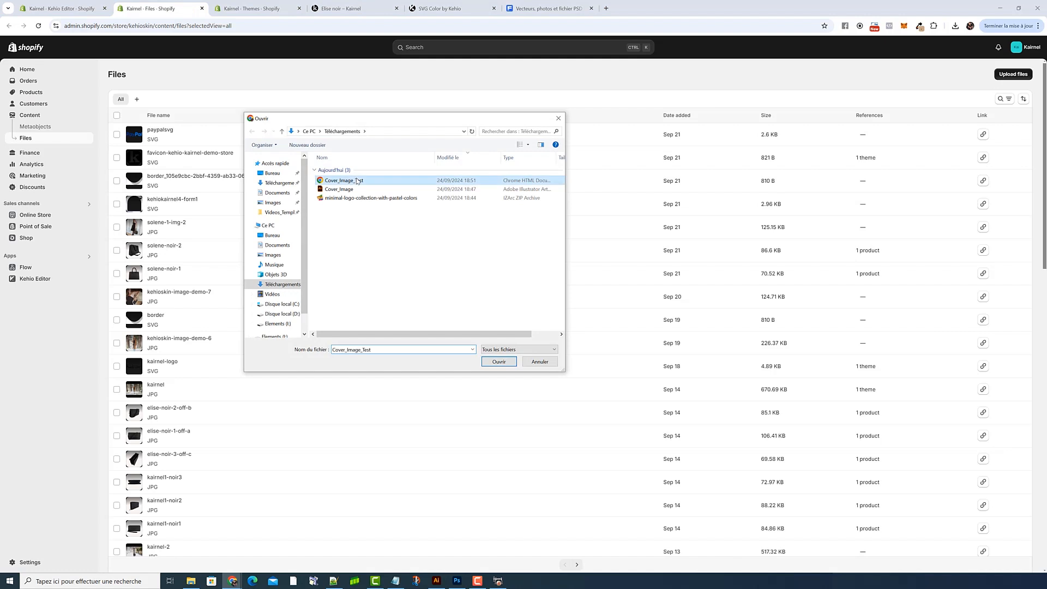
click(500, 362)
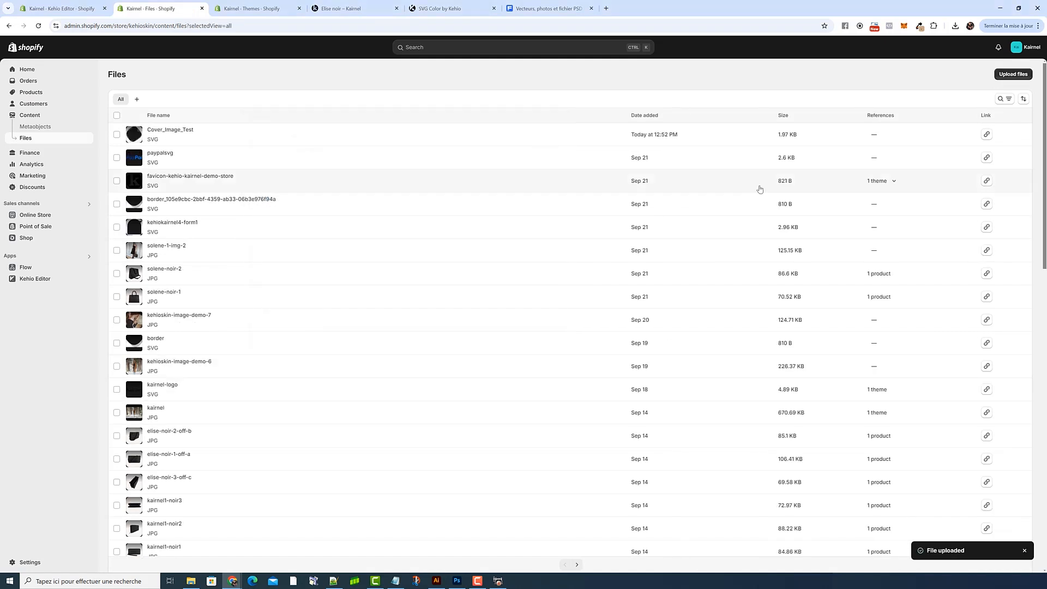
- Copy the link of the uploaded Cover_Image_Test and replace the Cover image url of Content 2 with it
click(986, 135)
key(ctrl+Page_Up)
triple_click(982, 324)
key(ctrl+v)
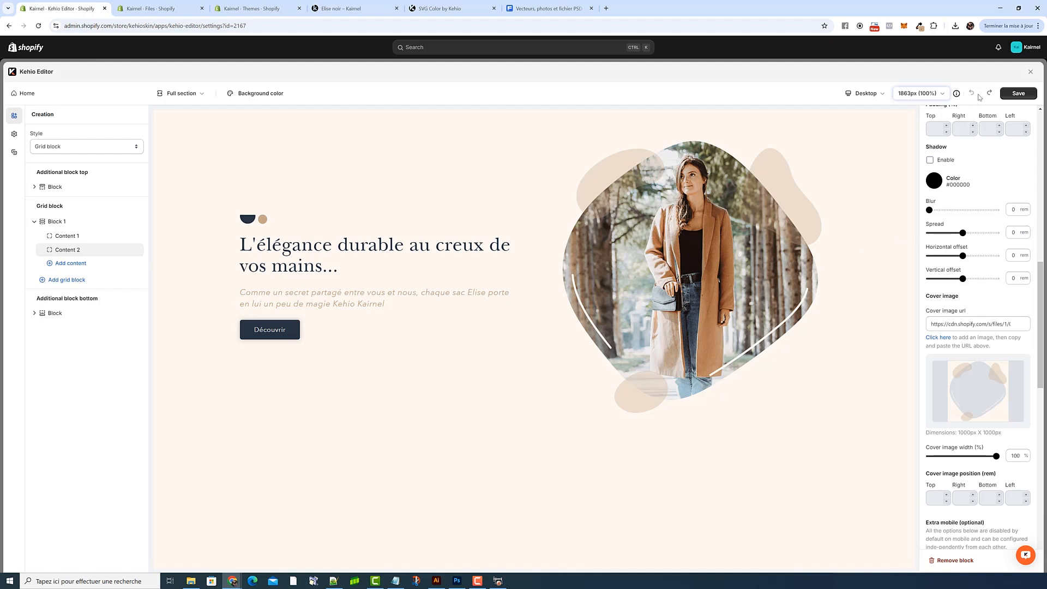
- Save the Kehio Editor section and reload the Elise noir product page on the storefront
click(1009, 95)
click(341, 17)
click(39, 26)
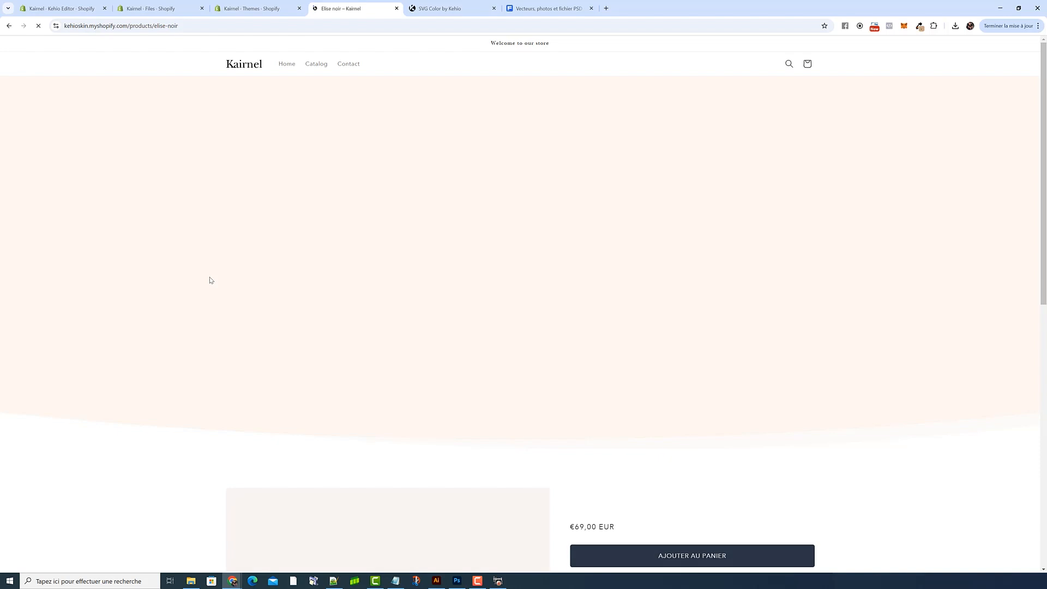